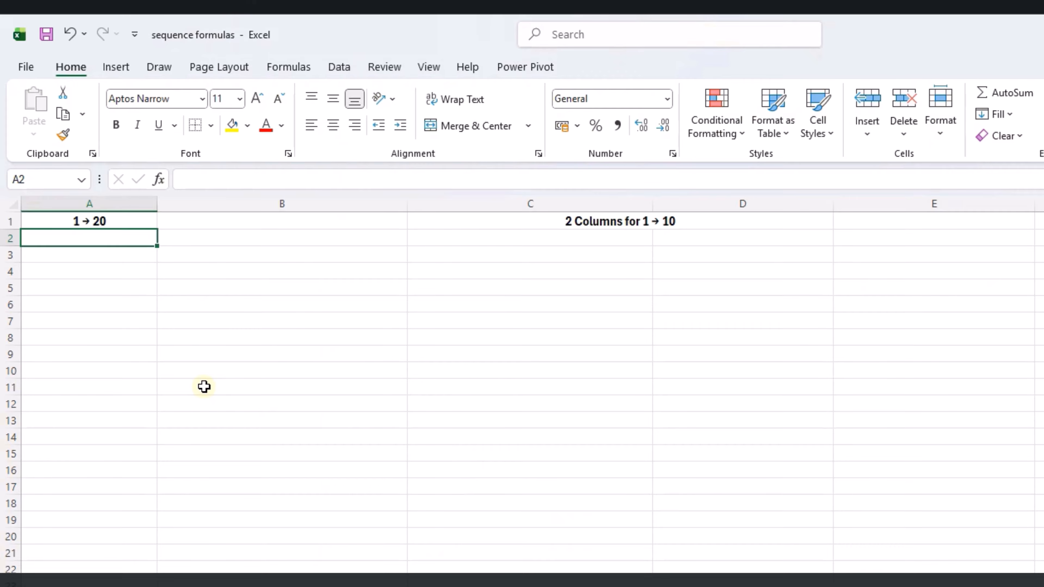
Step: Try generating the numbers 1 to 20 from cell A2 with =SEQUENCE(20), and undo the entry
{"action": "type", "text": "=sequence("}
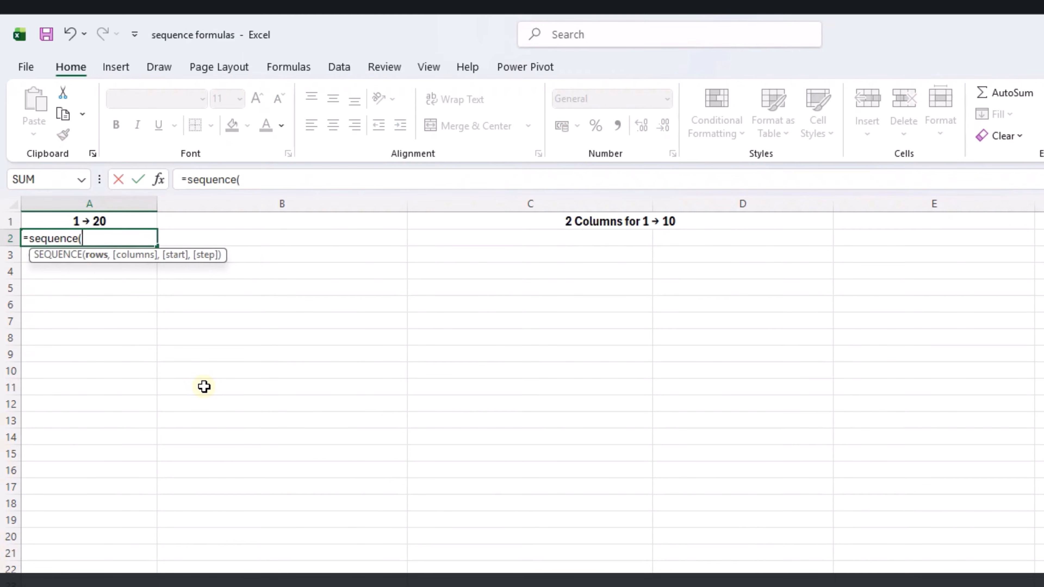
{"action": "type", "text": "20)"}
{"action": "key", "text": "Return"}
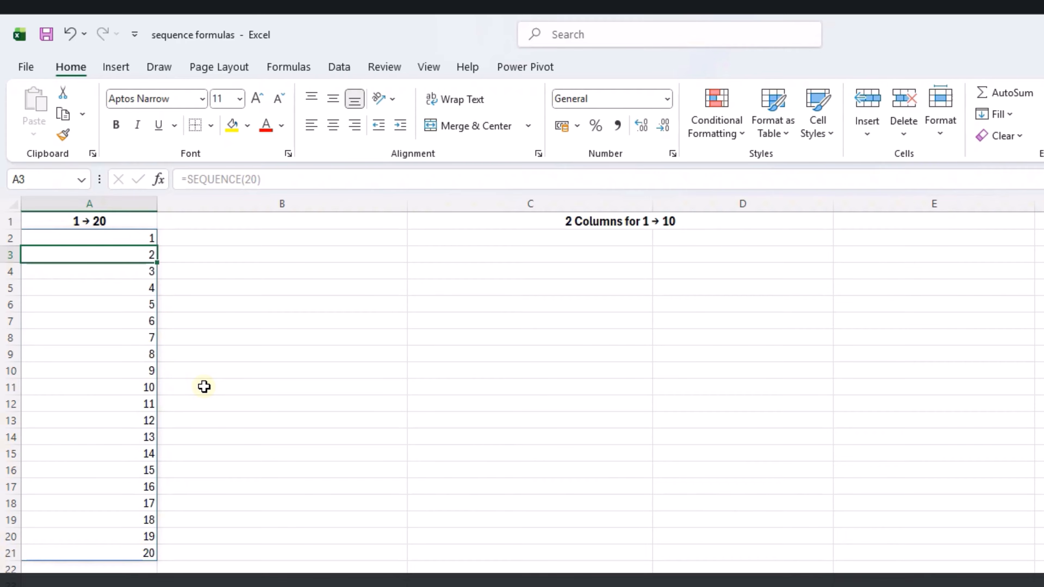
{"action": "key", "text": "ctrl+z"}
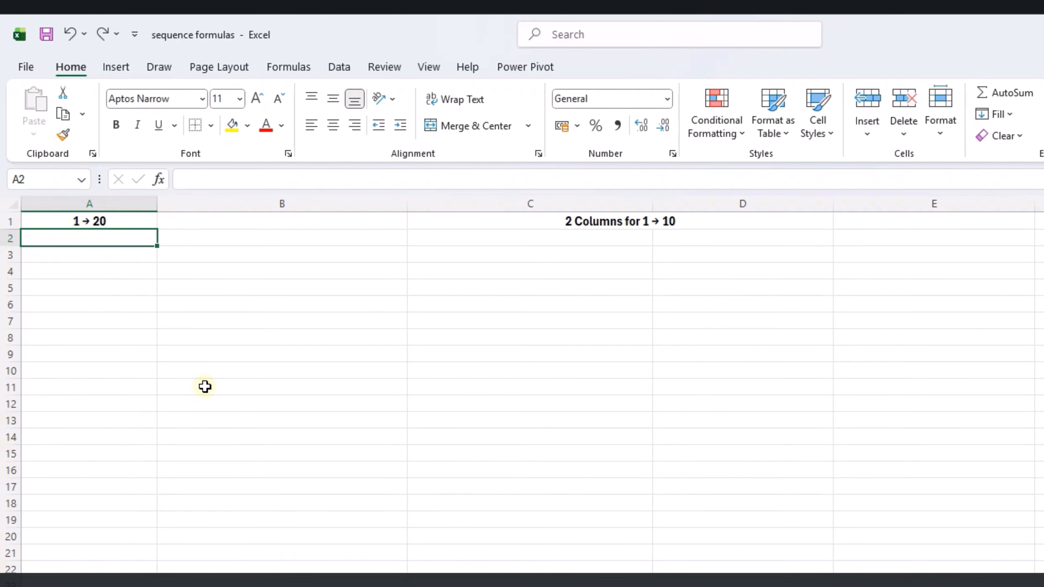
Step: Enter =SEQUENCE(20,1,1,1) in cell A2 to list 1 to 20 with all four arguments specified
{"action": "type", "text": "=se"}
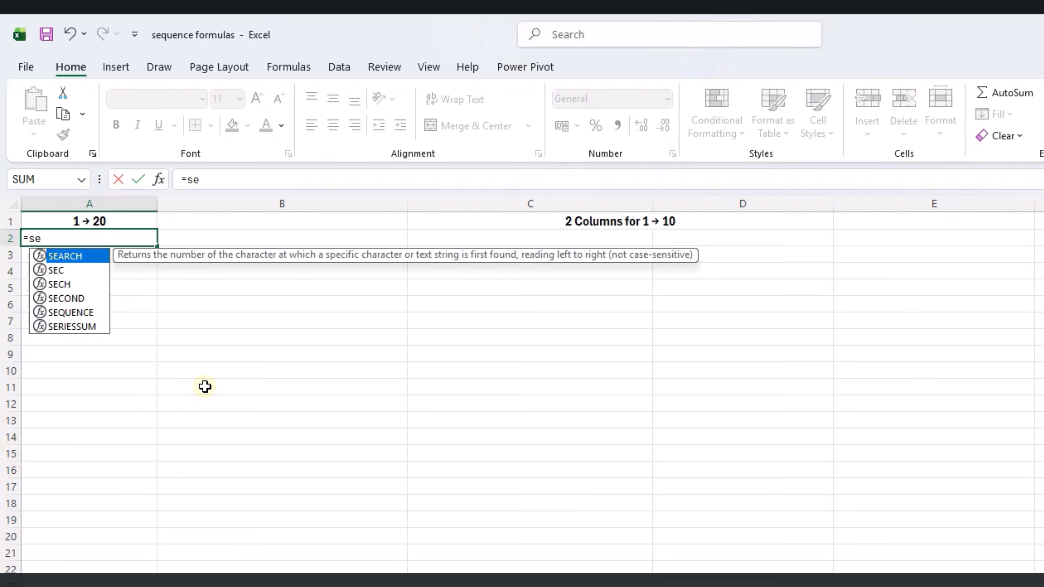
{"action": "type", "text": "quence("}
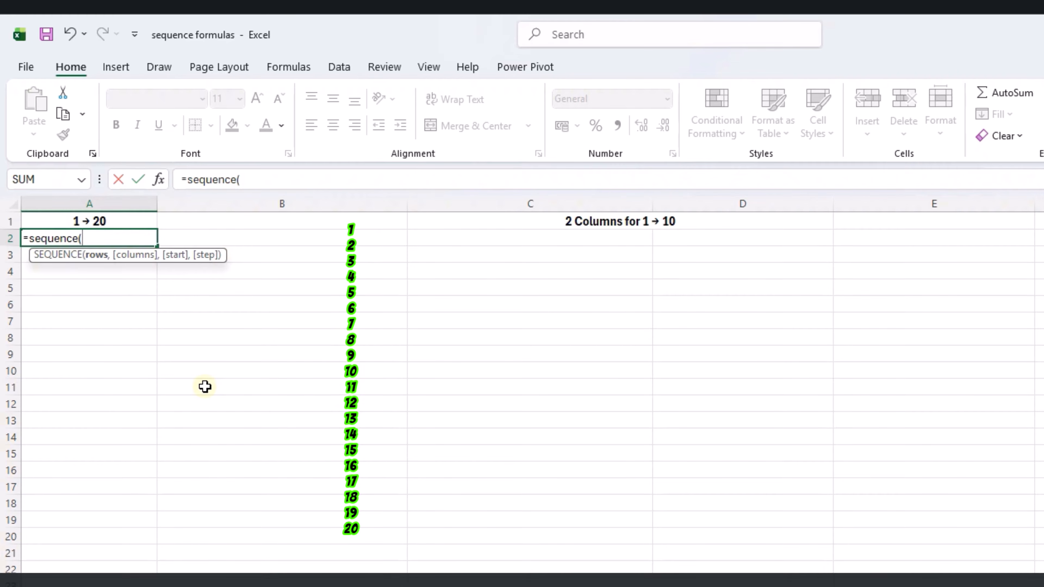
{"action": "type", "text": "20"}
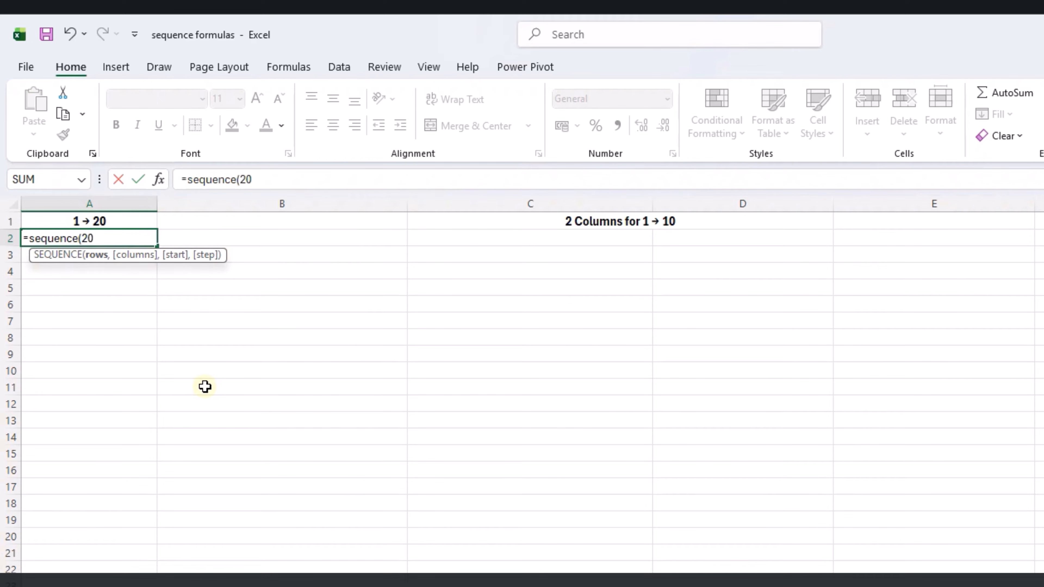
{"action": "type", "text": ","}
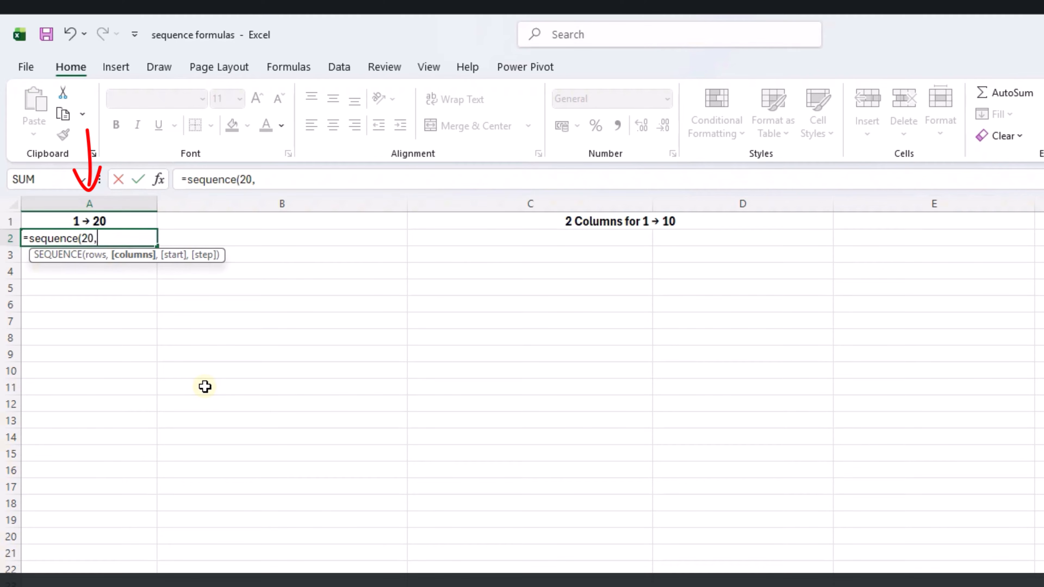
{"action": "type", "text": "1"}
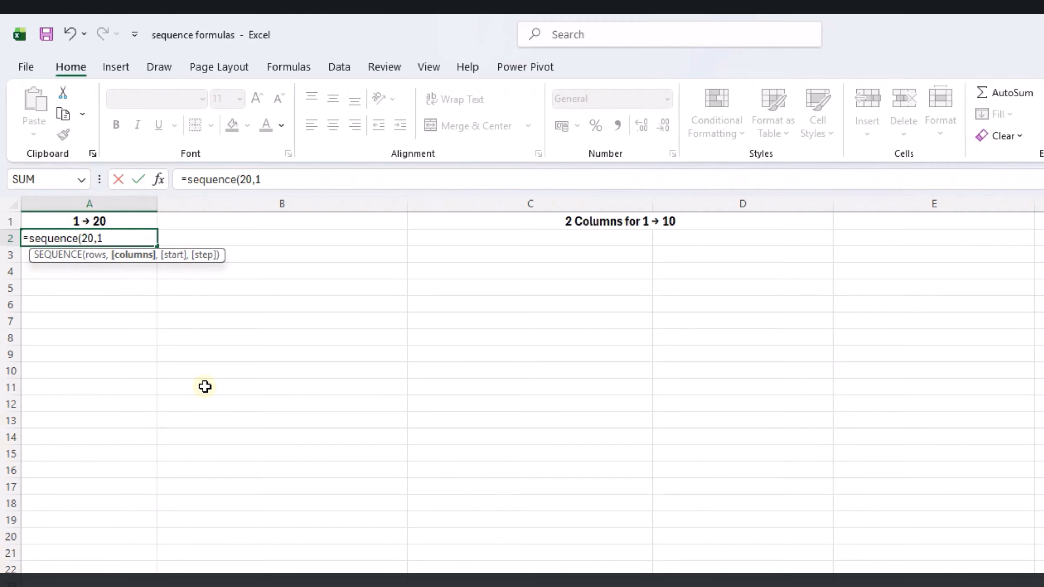
{"action": "type", "text": ","}
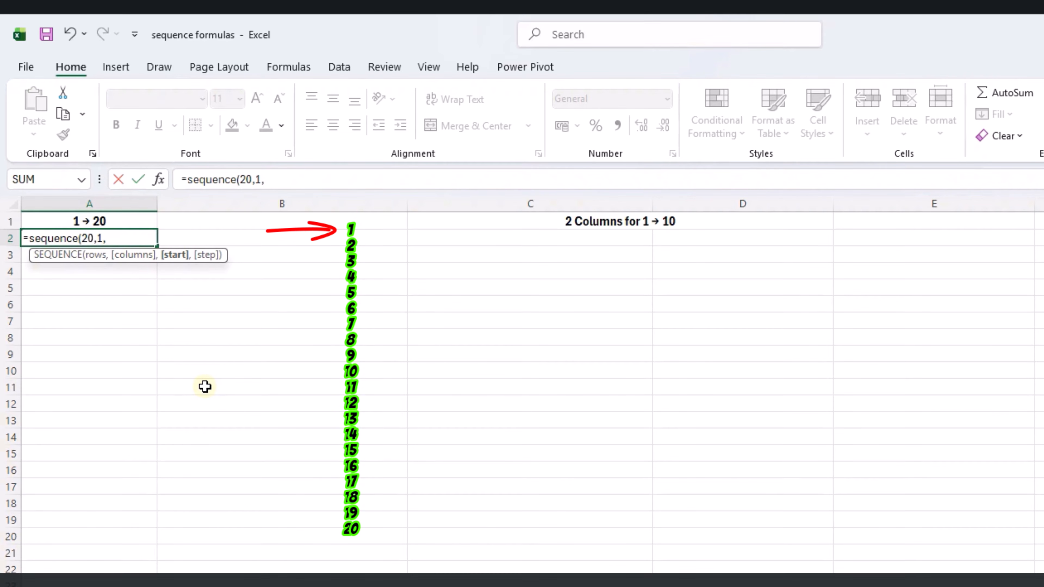
{"action": "type", "text": "1,"}
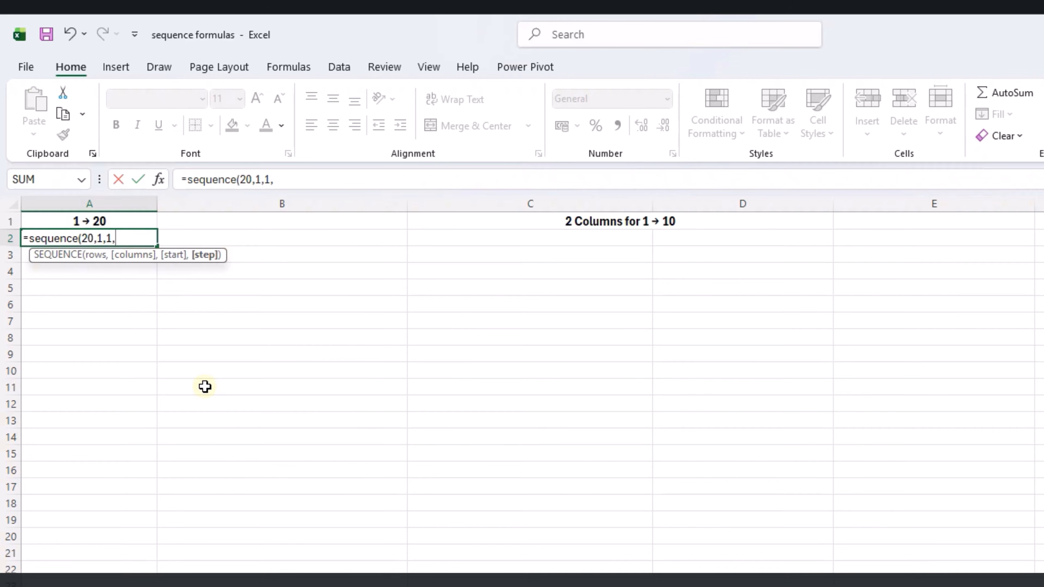
{"action": "type", "text": "1)"}
{"action": "key", "text": "Return"}
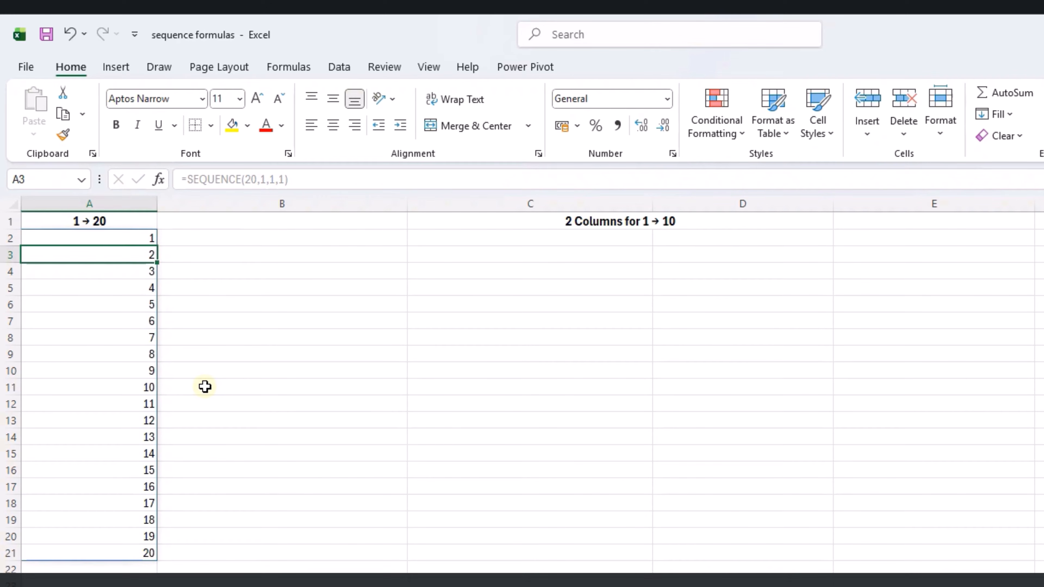
Step: Enter =SEQUENCE(5,2,1,1) in the first cell under the "2 Columns for 1 → 10" heading to spread 1 to 10 across two columns
{"action": "left_click", "coordinate": [545, 241]}
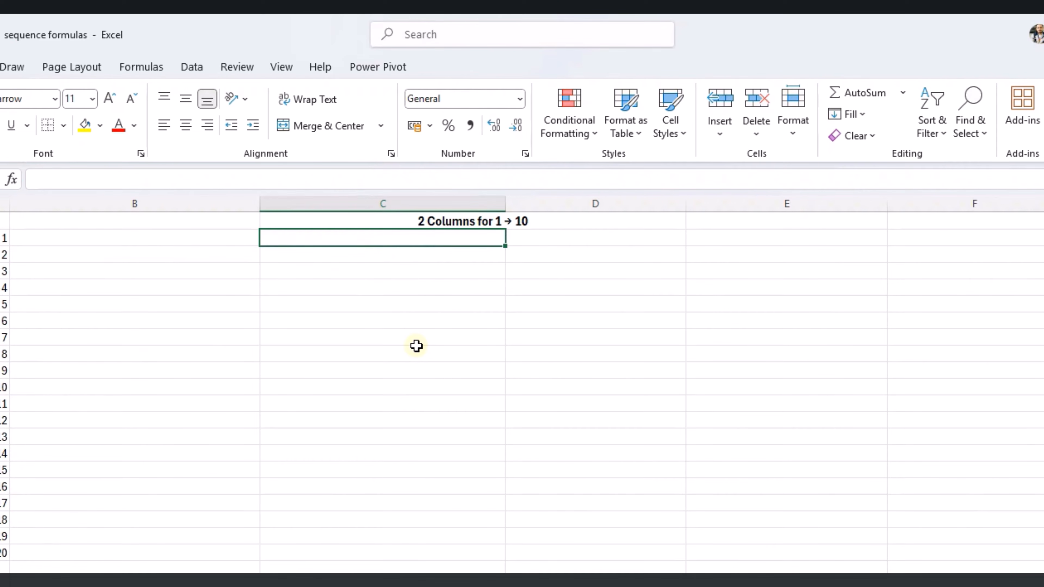
{"action": "type", "text": "="}
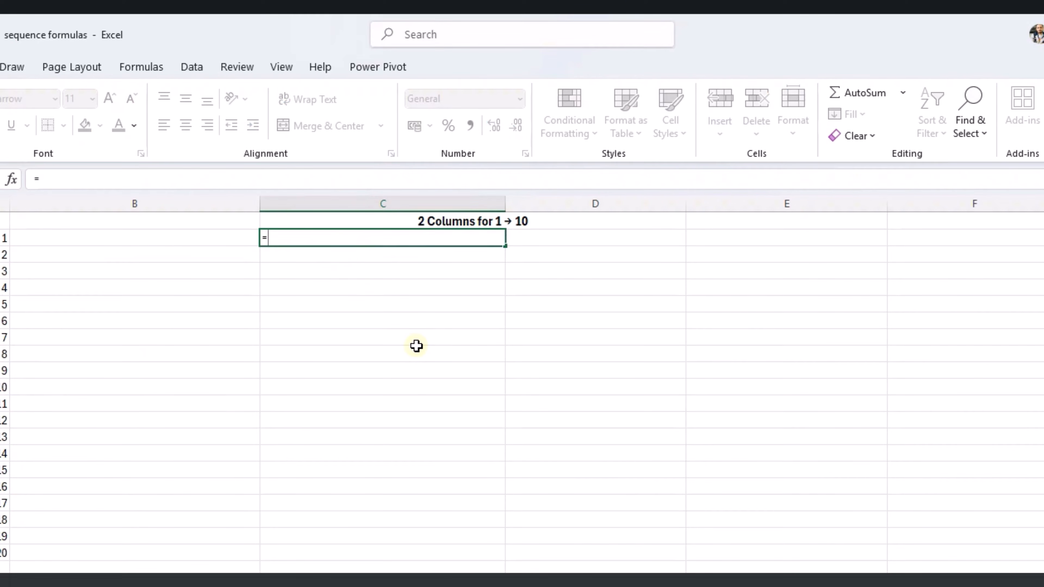
{"action": "type", "text": "sequence("}
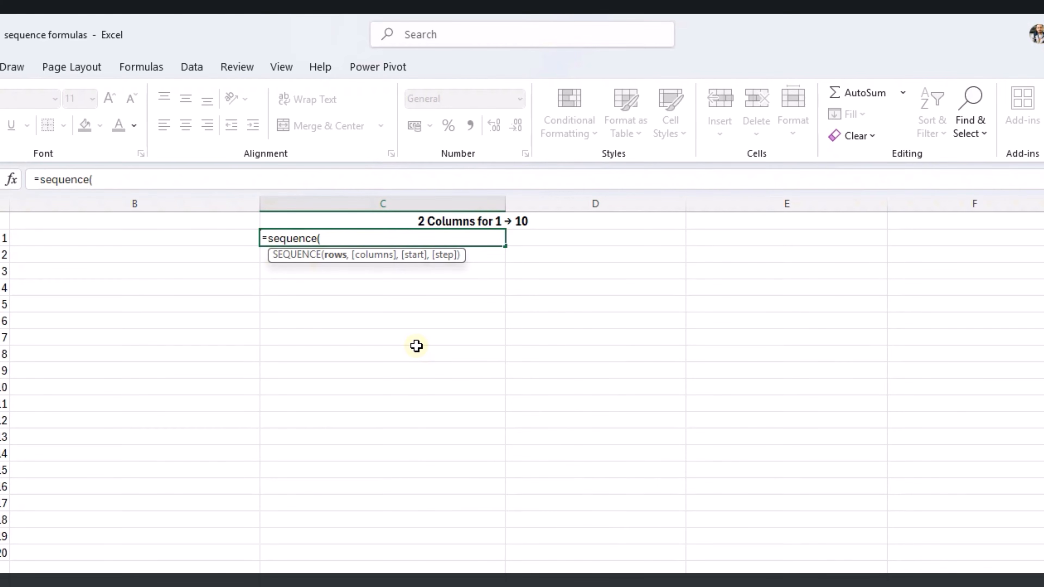
{"action": "type", "text": "5,"}
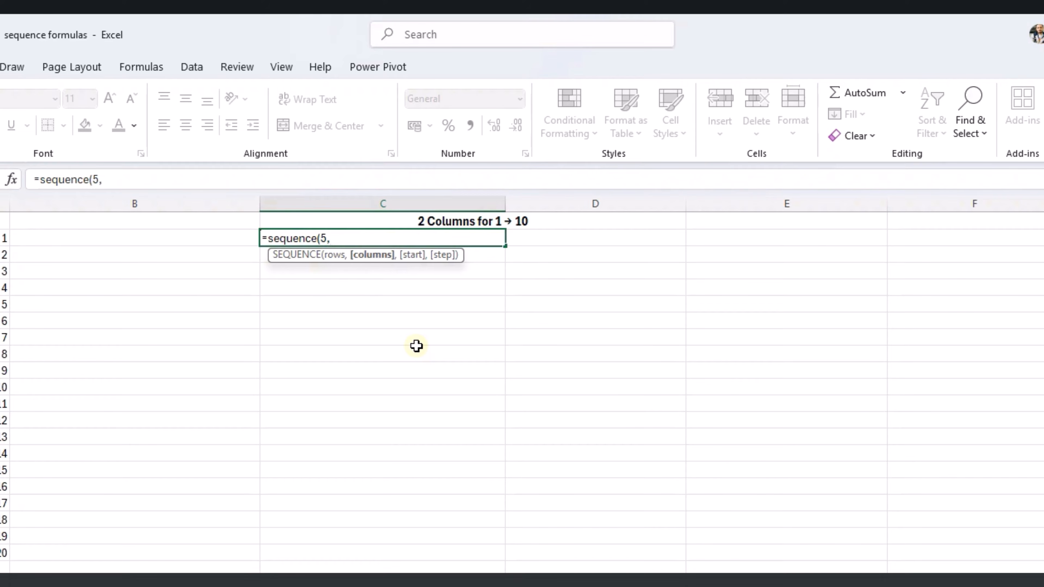
{"action": "type", "text": "2,"}
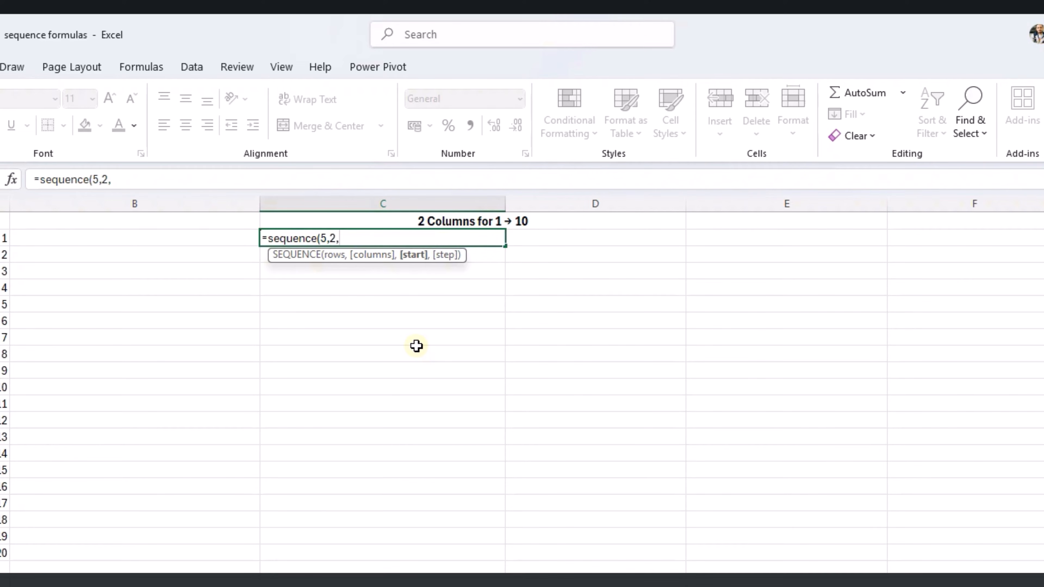
{"action": "type", "text": "1,1)"}
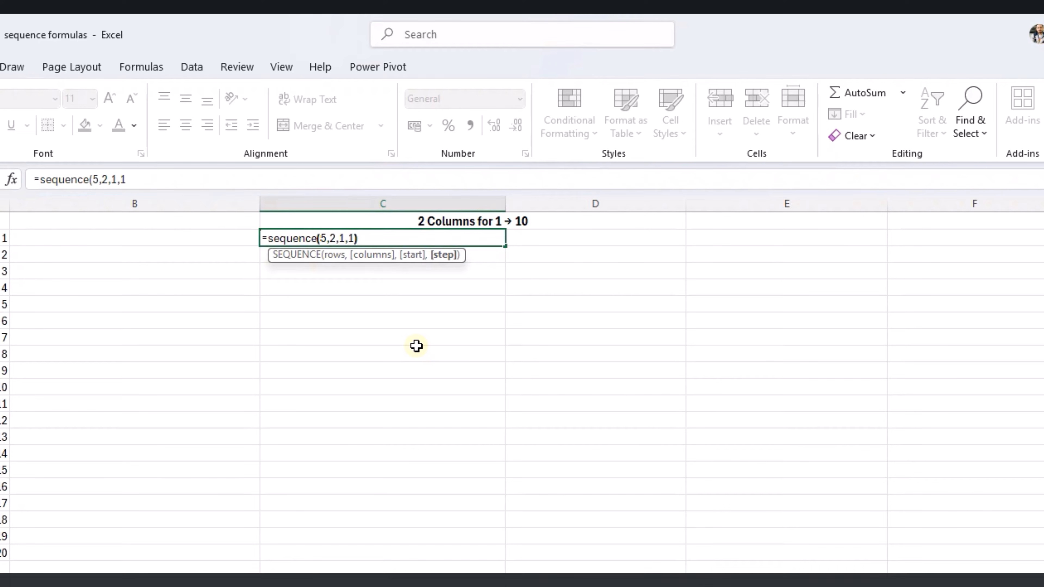
{"action": "key", "text": "Return"}
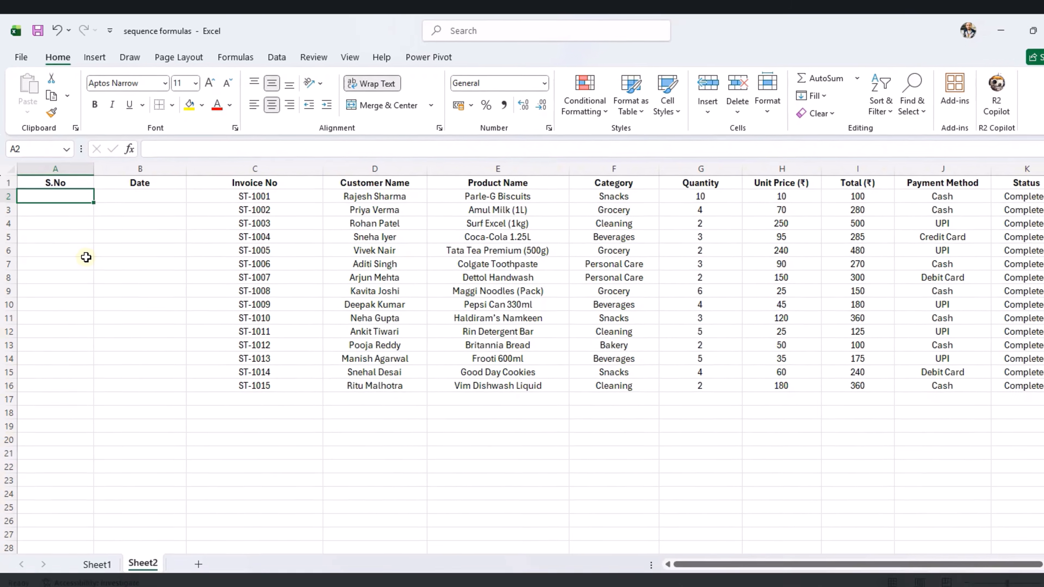
Step: Number the S.No column on Sheet2 from 1 to 15 in A2:A16 by filling a series down from A2
{"action": "type", "text": "1"}
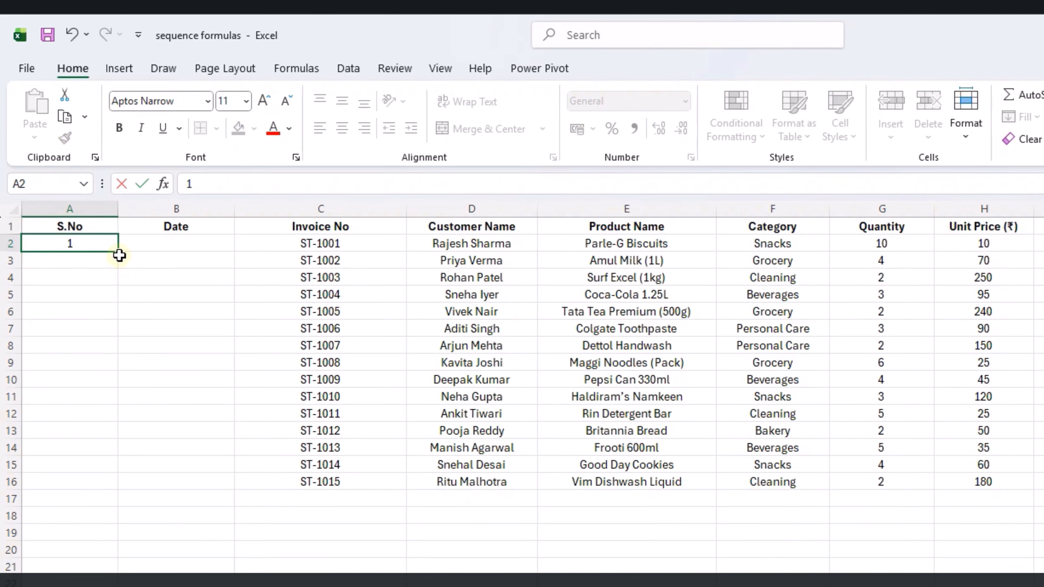
{"action": "double_click", "coordinate": [119, 255]}
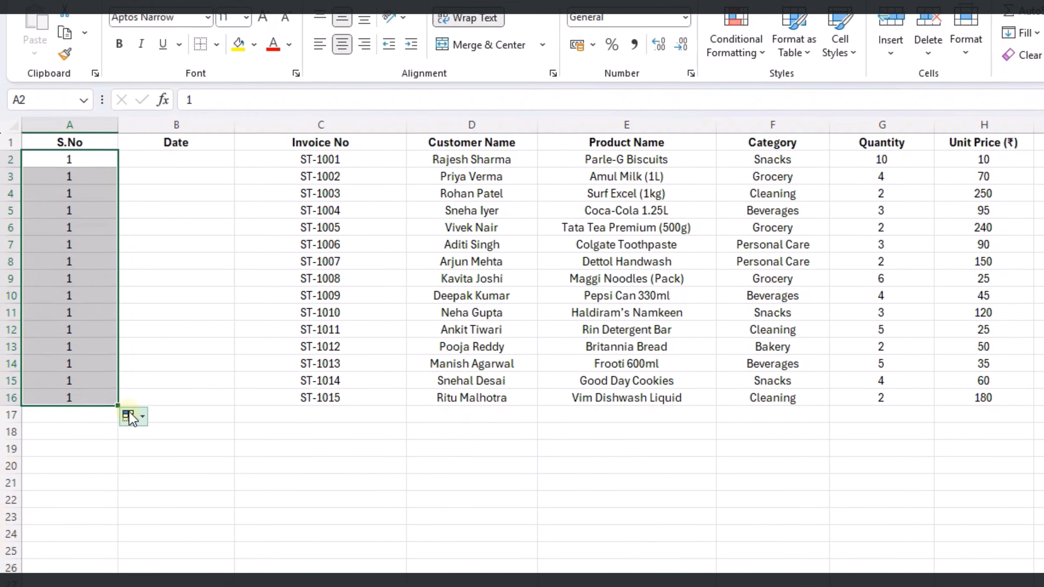
{"action": "left_click", "coordinate": [128, 473]}
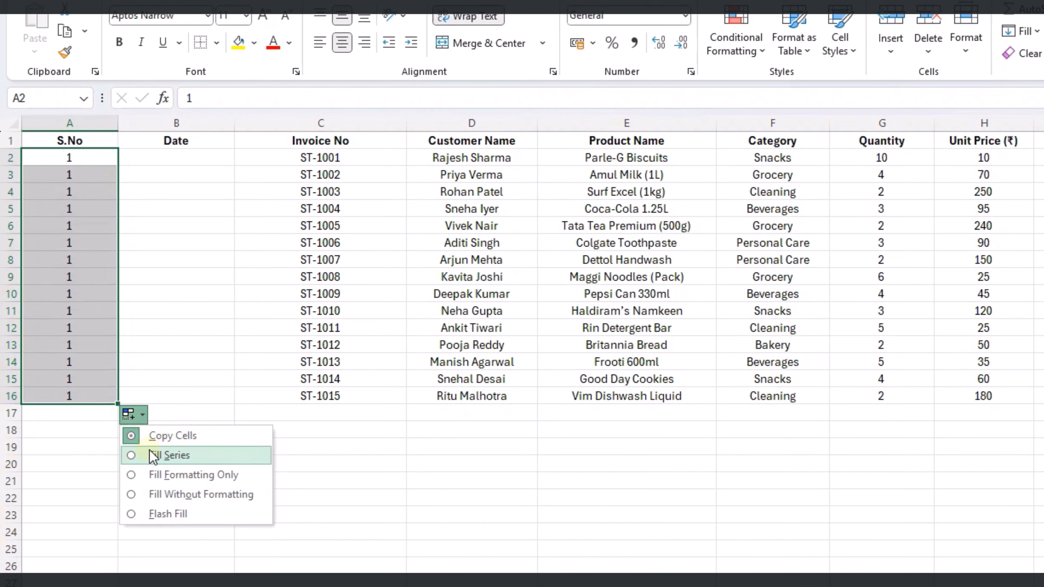
{"action": "left_click", "coordinate": [169, 455]}
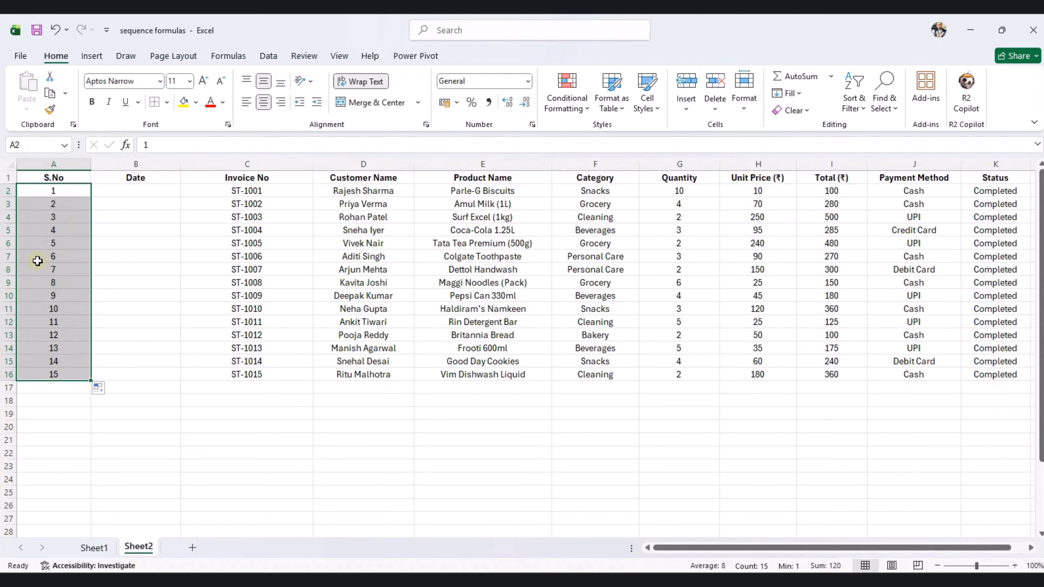
Step: Delete the whole sheet row 7 from the sales table and check the serial numbers around the gap in A6 and A7
{"action": "right_click", "coordinate": [8, 256]}
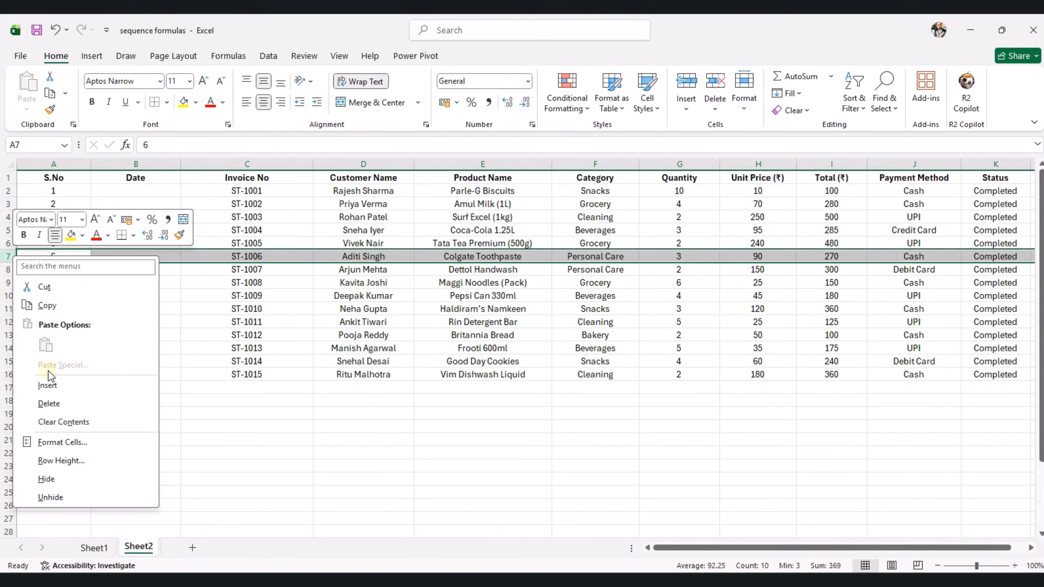
{"action": "left_click", "coordinate": [62, 402]}
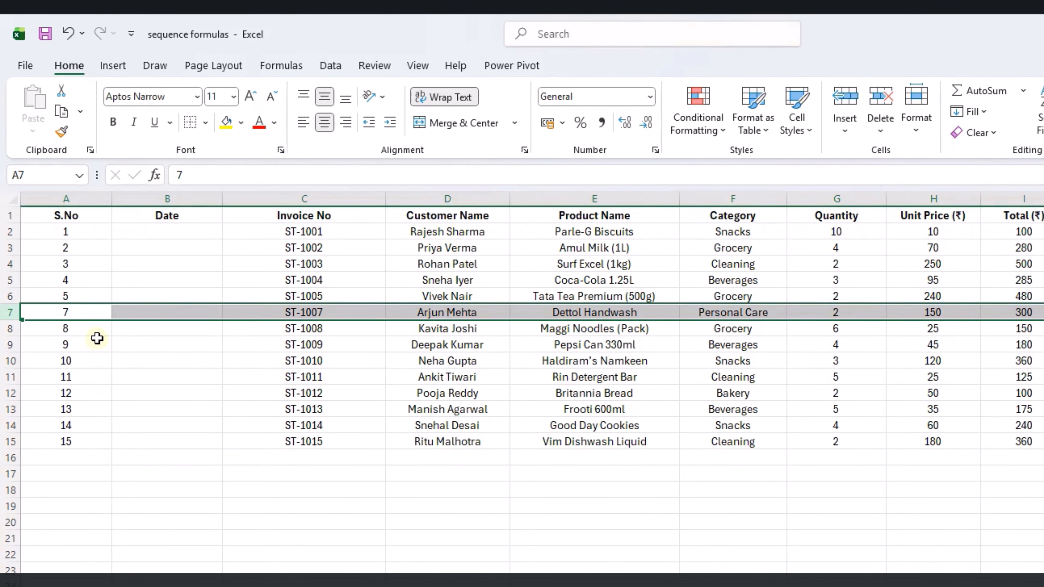
{"action": "left_click", "coordinate": [85, 295]}
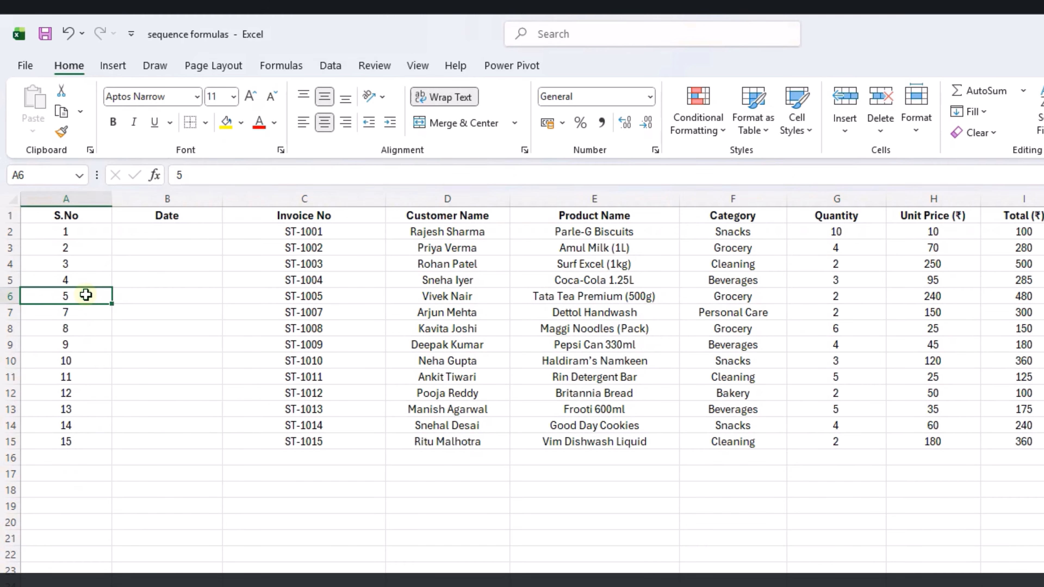
{"action": "left_click", "coordinate": [82, 309]}
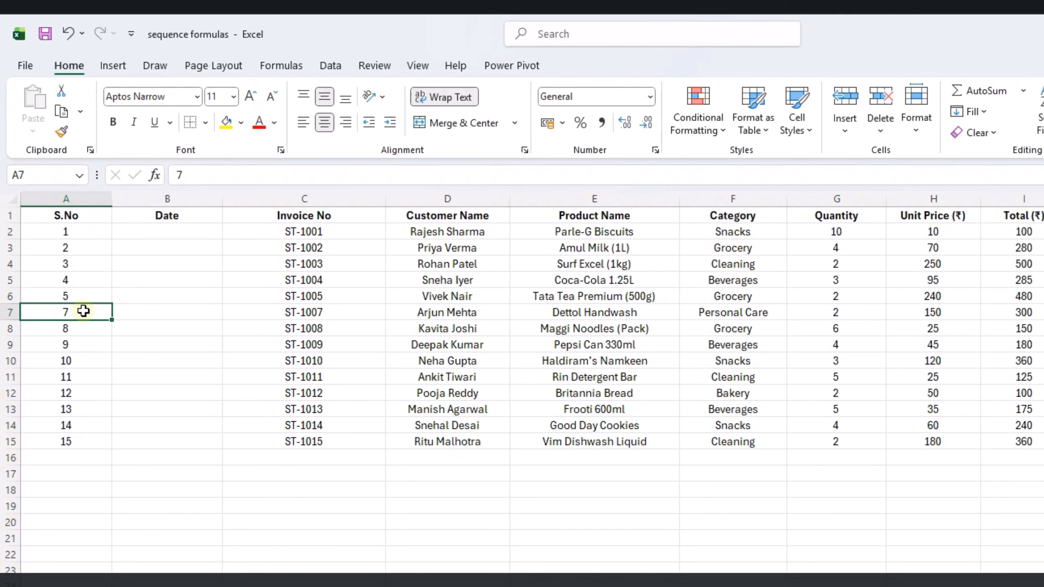
Step: Add the next invoice number in C16 below the list to test the manual numbering, and clear that cell again
{"action": "left_click", "coordinate": [298, 456]}
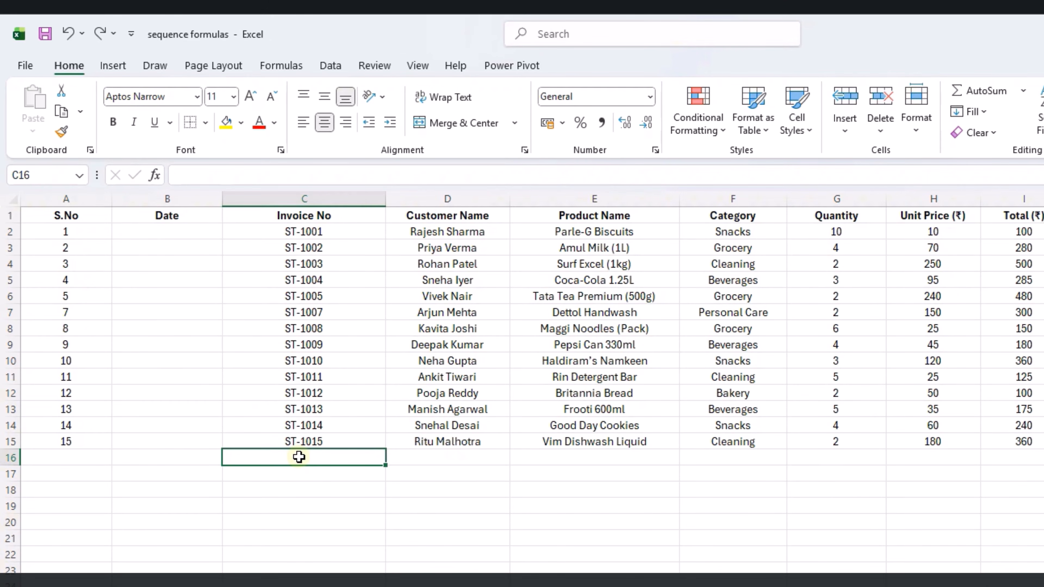
{"action": "type", "text": "ST-1016"}
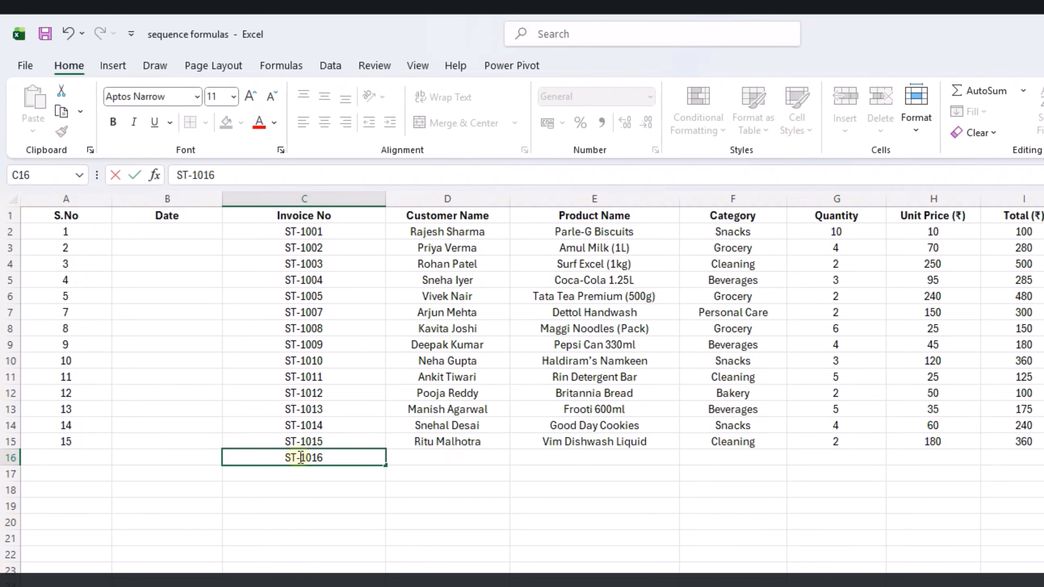
{"action": "key", "text": "Return"}
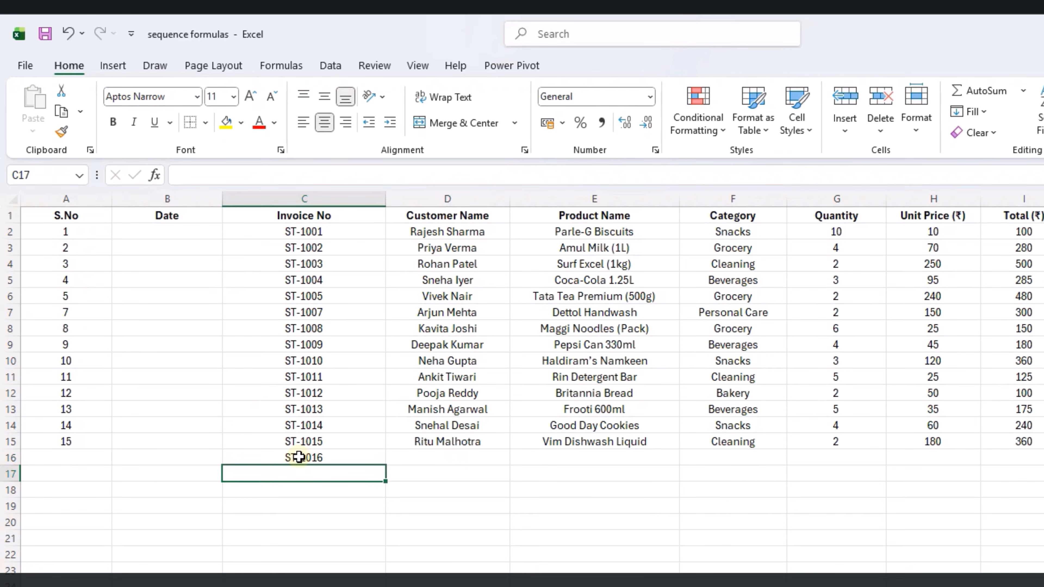
{"action": "left_click", "coordinate": [299, 457]}
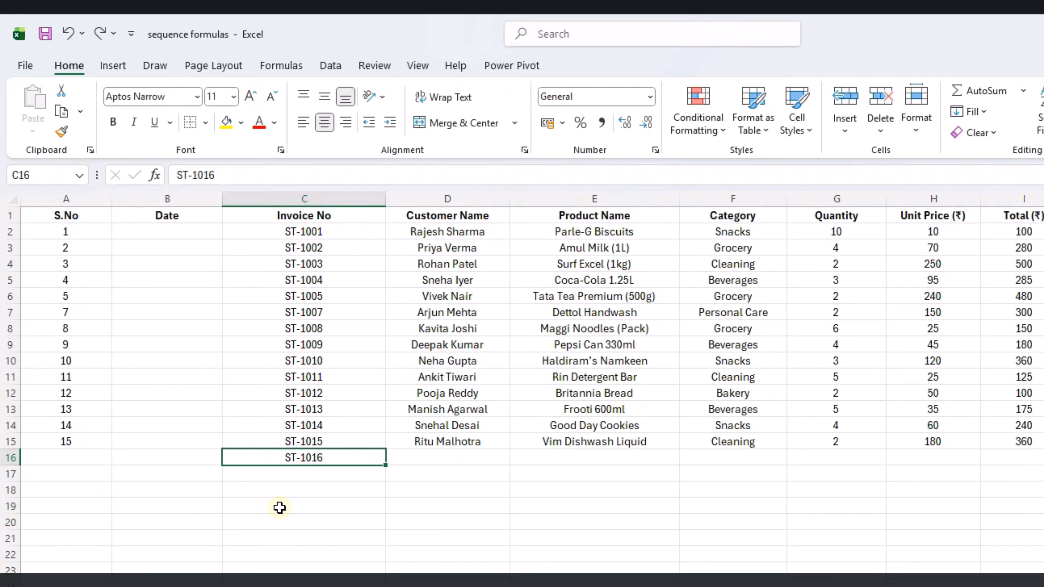
{"action": "key", "text": "Delete"}
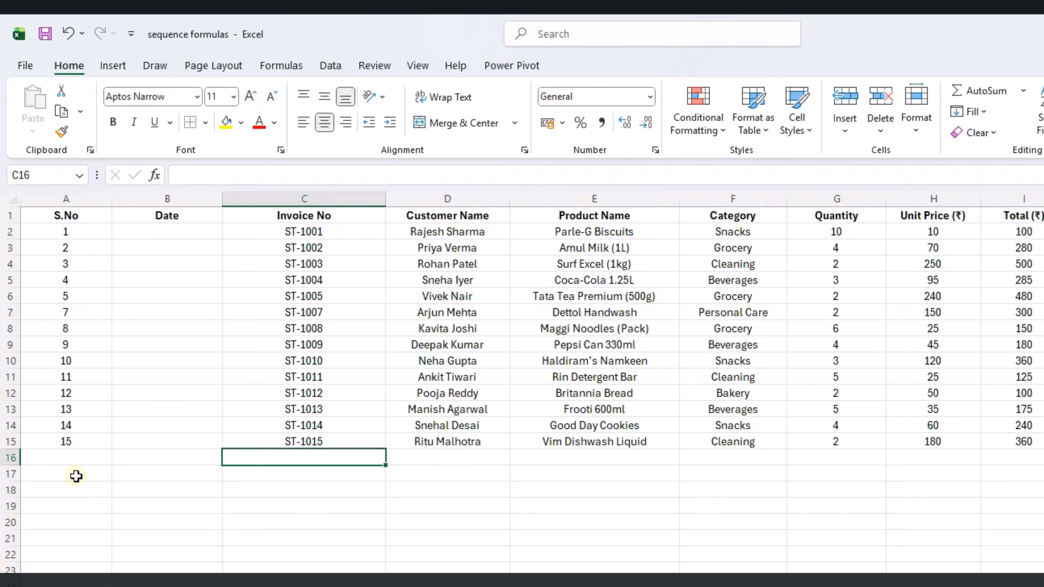
Step: Clear the manual serial numbers in the S.No column and enter =SEQUENCE(14) in A2
{"action": "left_click_drag", "start_coordinate": [76, 476], "coordinate": [77, 237]}
{"action": "key", "text": "Delete"}
{"action": "left_click", "coordinate": [79, 233]}
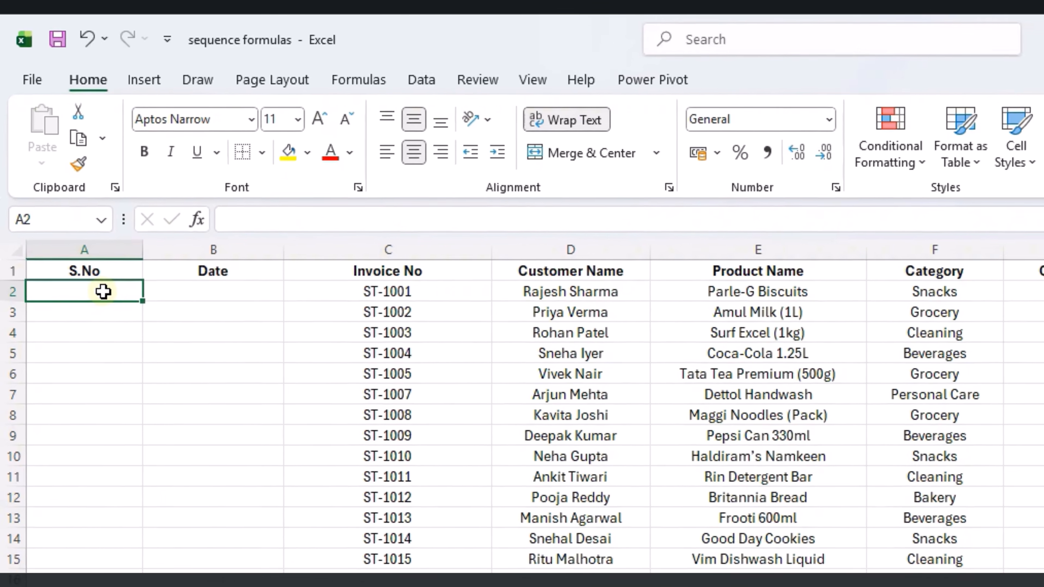
{"action": "type", "text": "=s"}
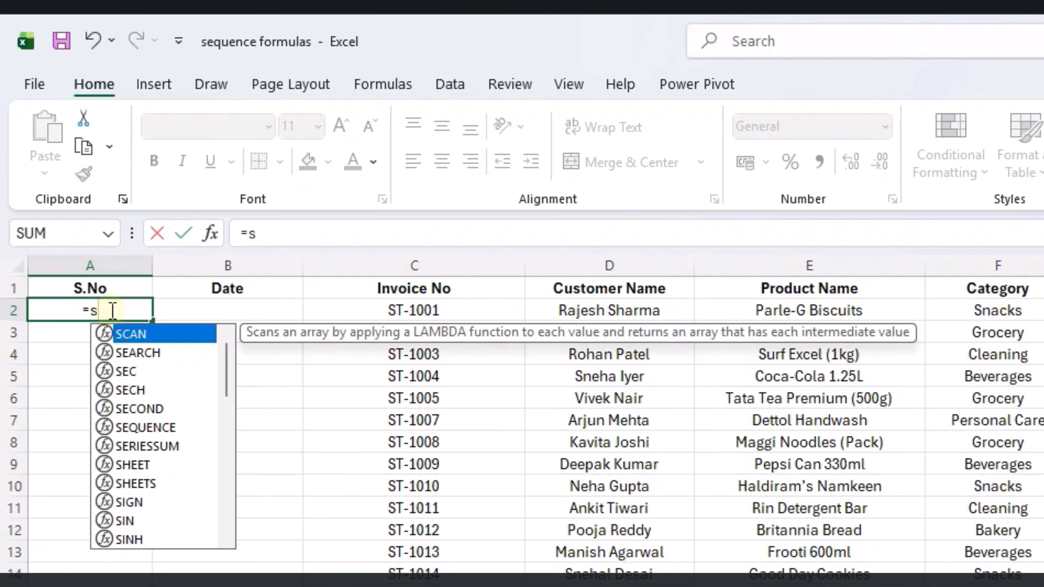
{"action": "type", "text": "equence("}
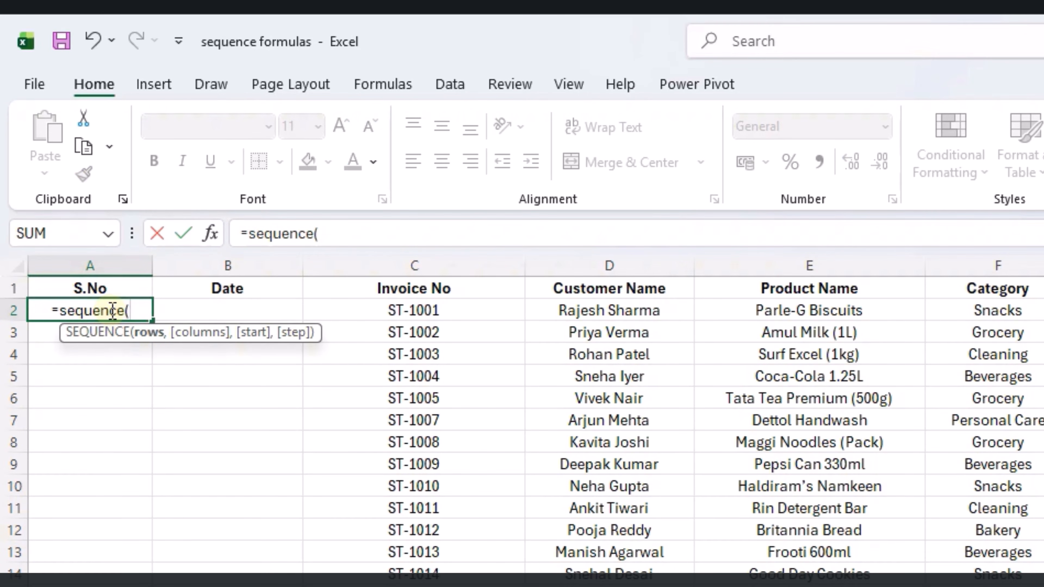
{"action": "type", "text": "14"}
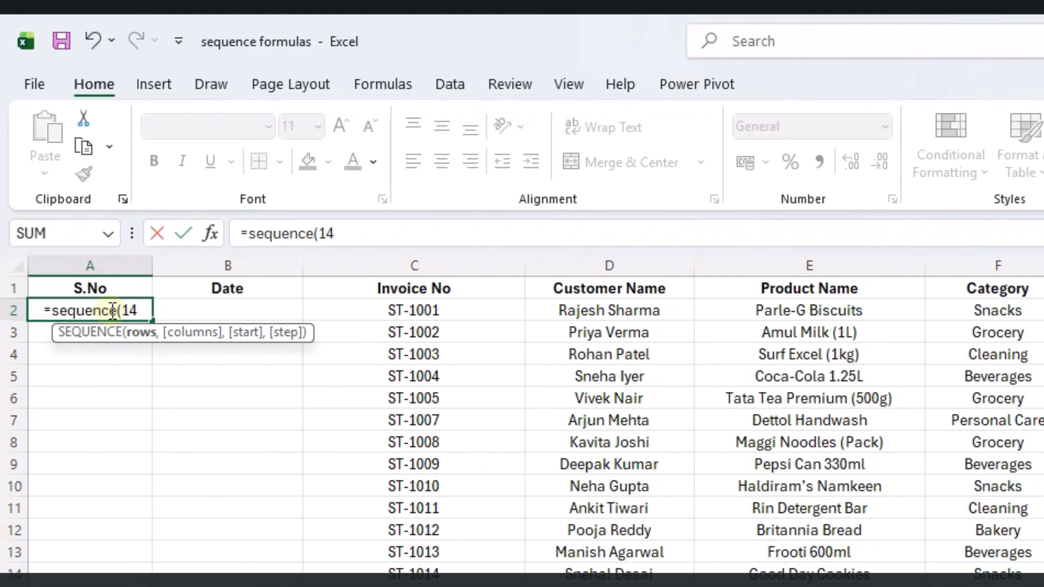
{"action": "type", "text": ")"}
{"action": "key", "text": "Return"}
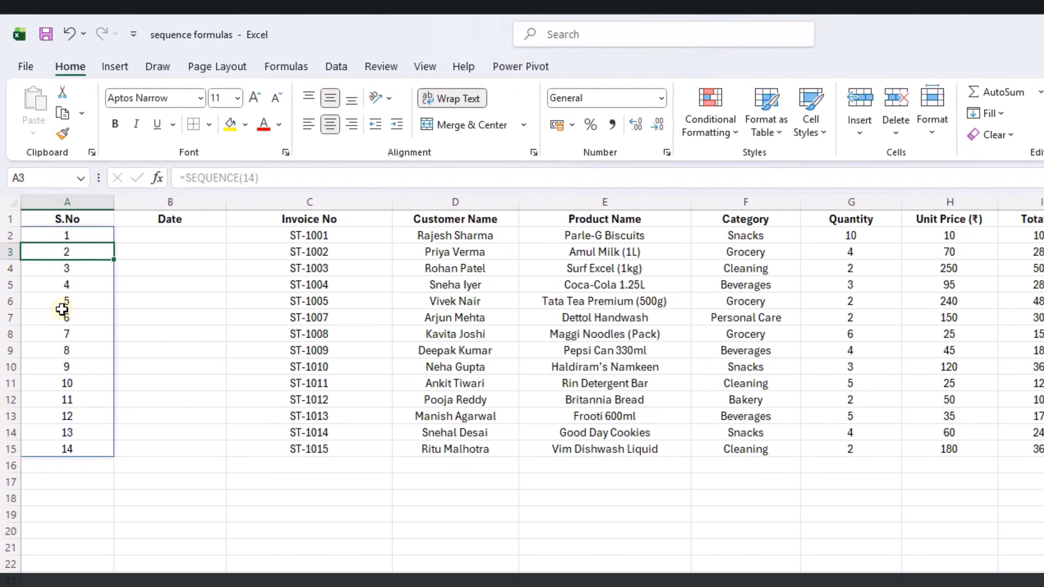
Step: Delete sheet row 6 with the Tata Tea Premium sale and check the serial numbers around it and the list's end
{"action": "right_click", "coordinate": [7, 302]}
{"action": "left_click", "coordinate": [72, 485]}
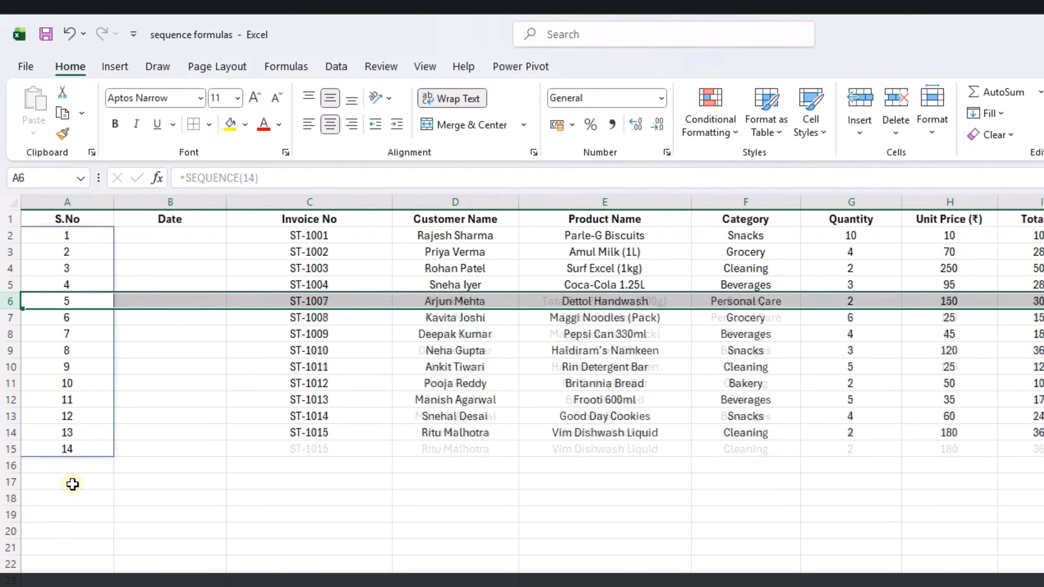
{"action": "left_click", "coordinate": [84, 285]}
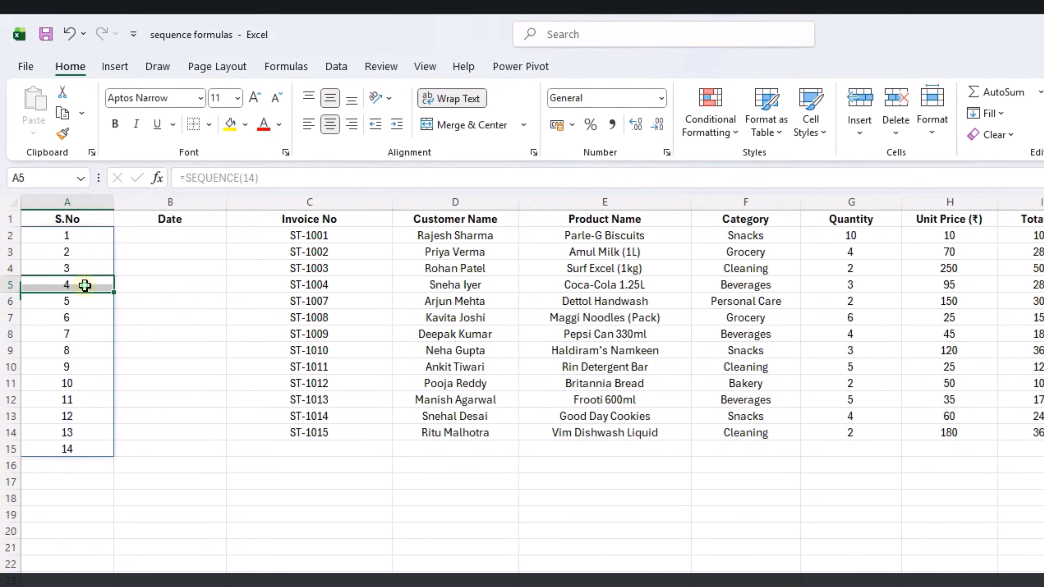
{"action": "left_click", "coordinate": [85, 302]}
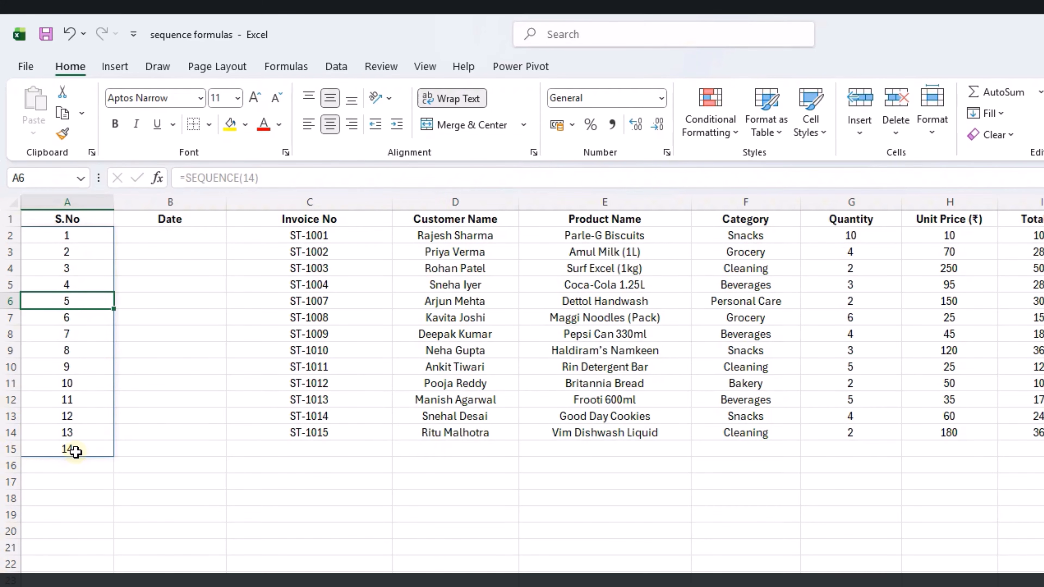
{"action": "left_click", "coordinate": [340, 444]}
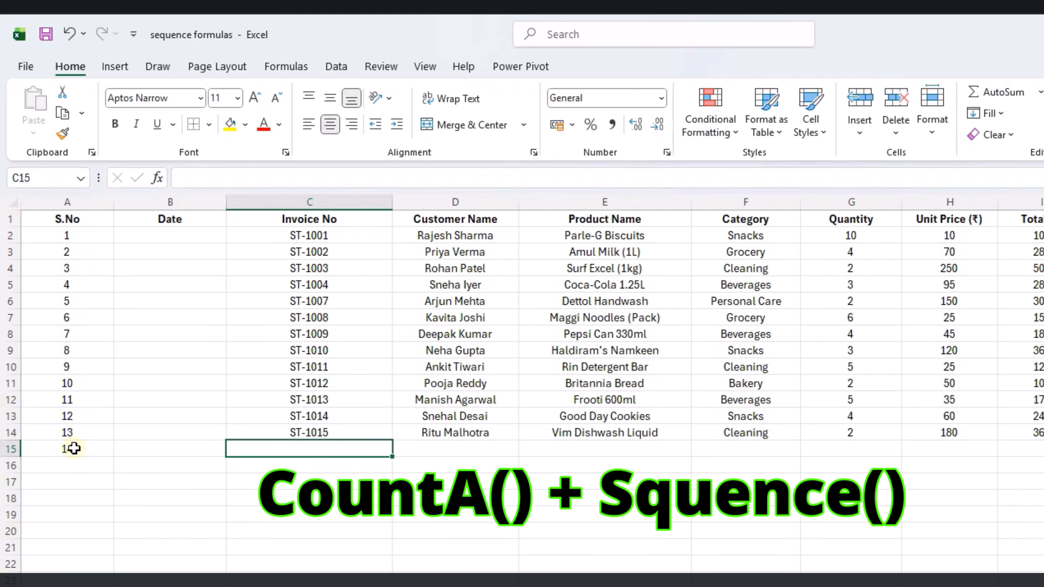
Step: Clear the S.No column from A2 down and enter =SEQUENCE(COUNTA(C2:C40)) in A2 to number by invoice count
{"action": "left_click_drag", "start_coordinate": [88, 498], "coordinate": [44, 226]}
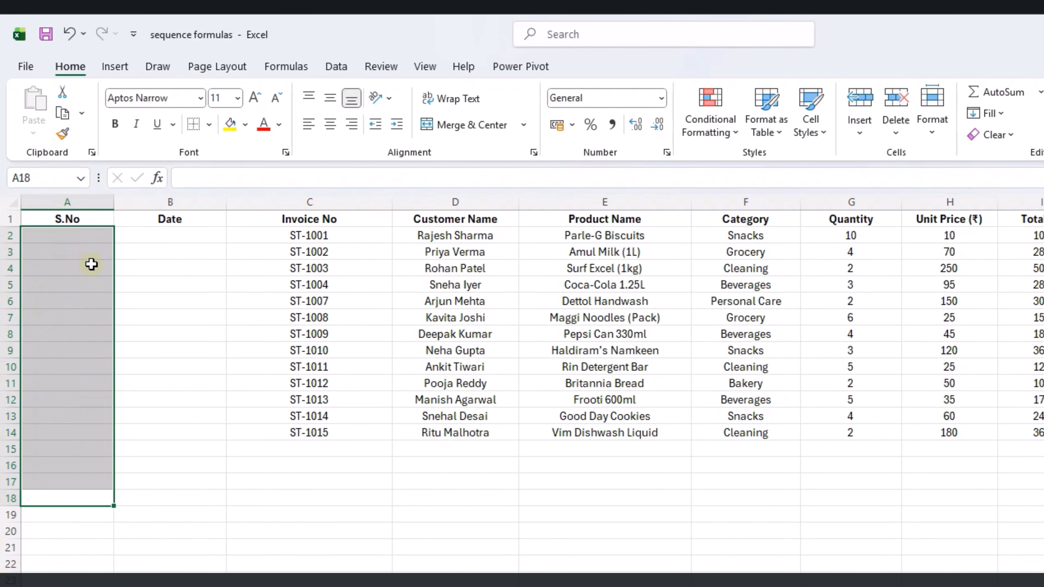
{"action": "key", "text": "Delete"}
{"action": "left_click", "coordinate": [89, 236]}
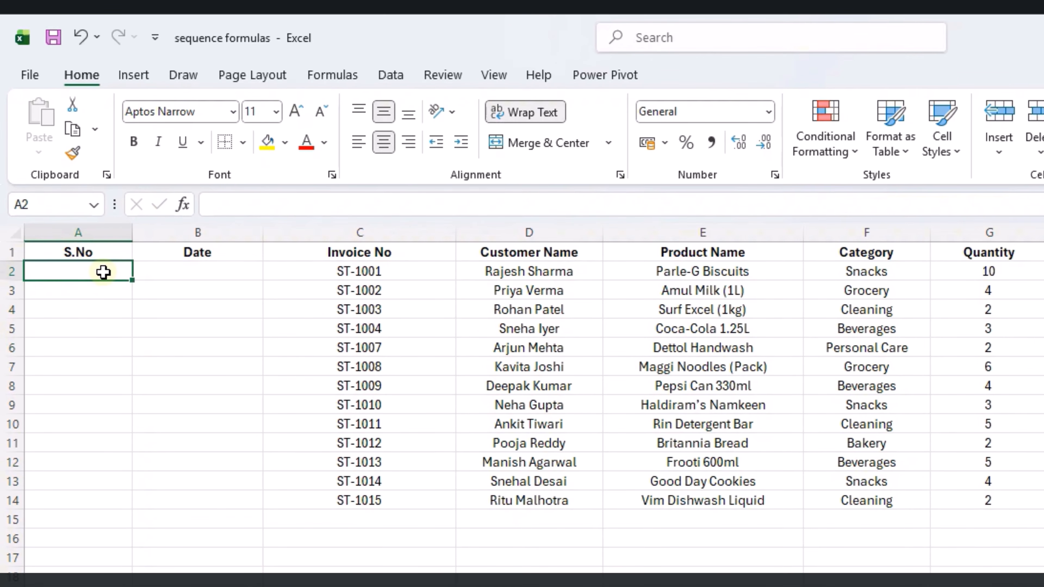
{"action": "type", "text": "=sequence("}
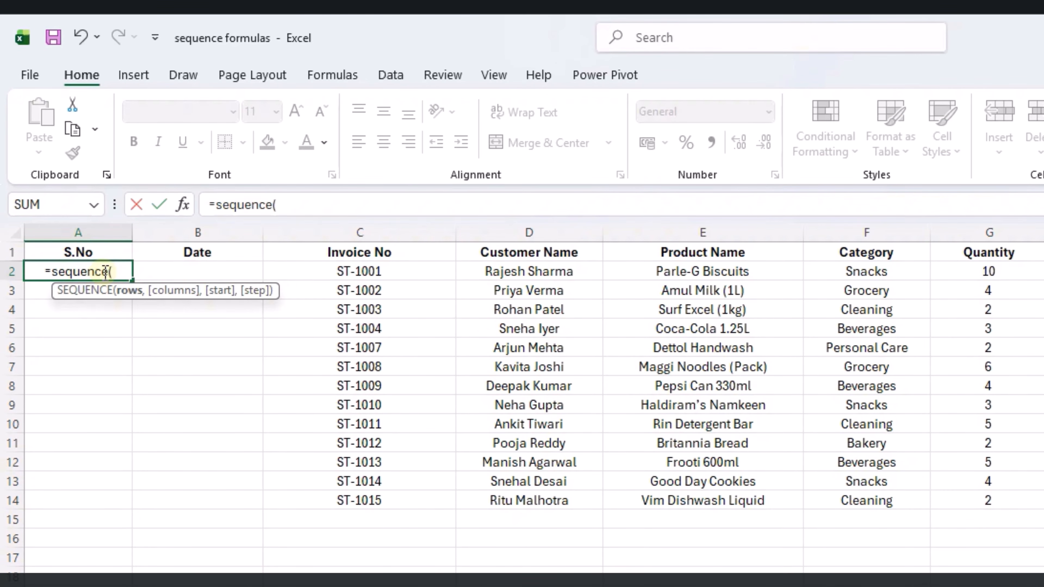
{"action": "type", "text": "counta"}
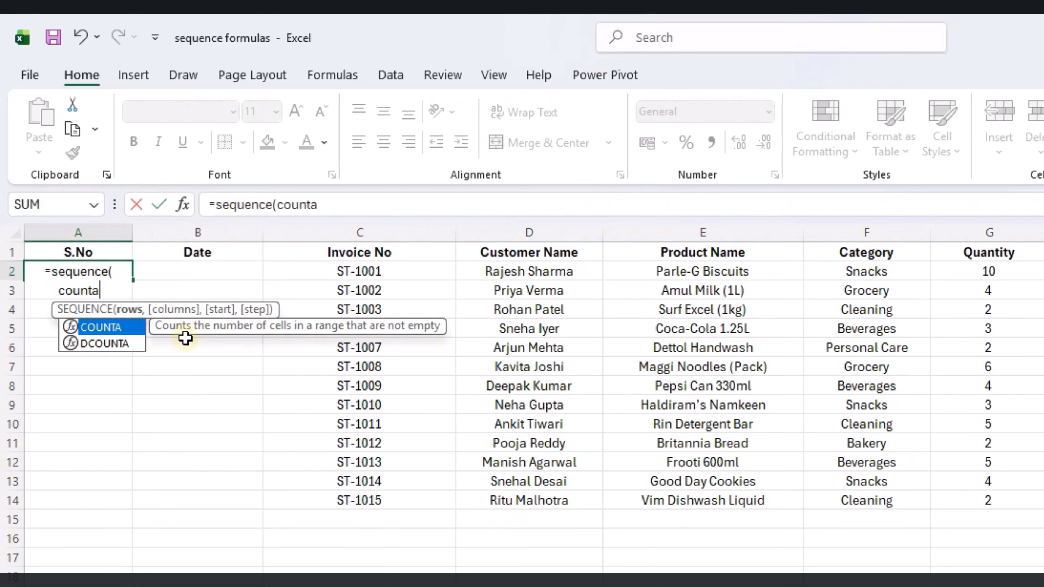
{"action": "type", "text": "("}
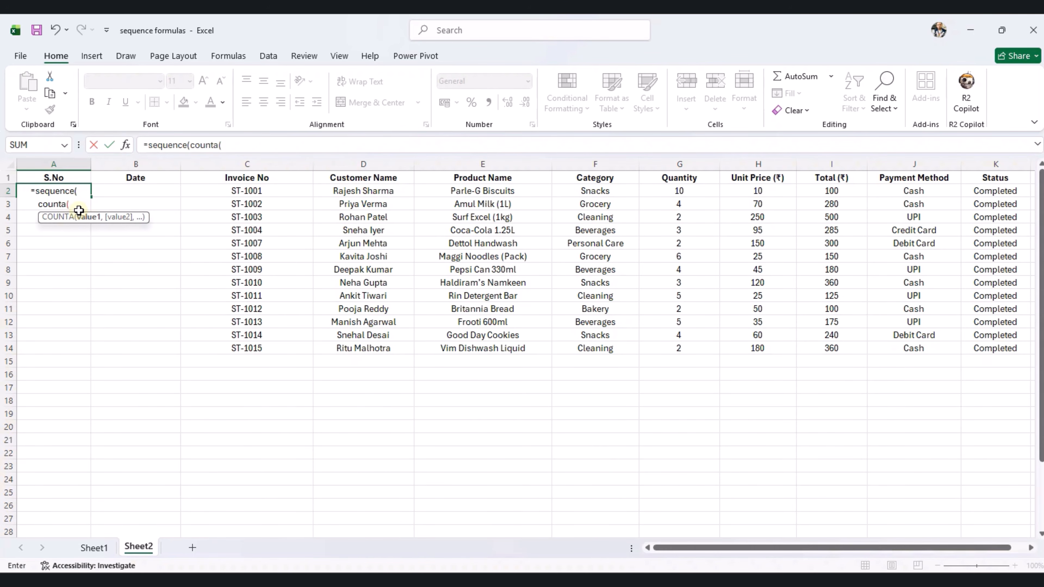
{"action": "type", "text": "c2:c40"}
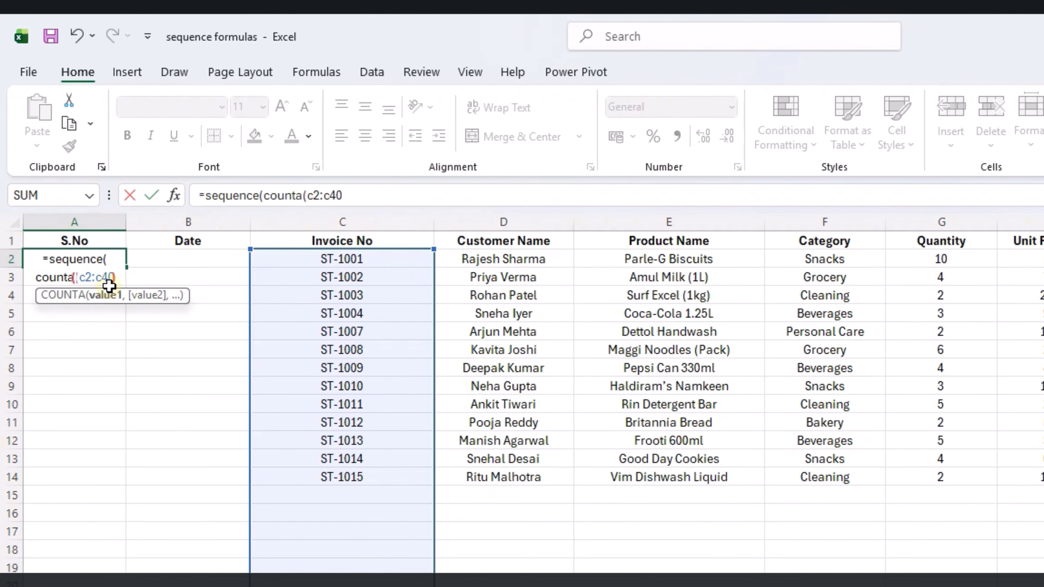
{"action": "type", "text": ")"}
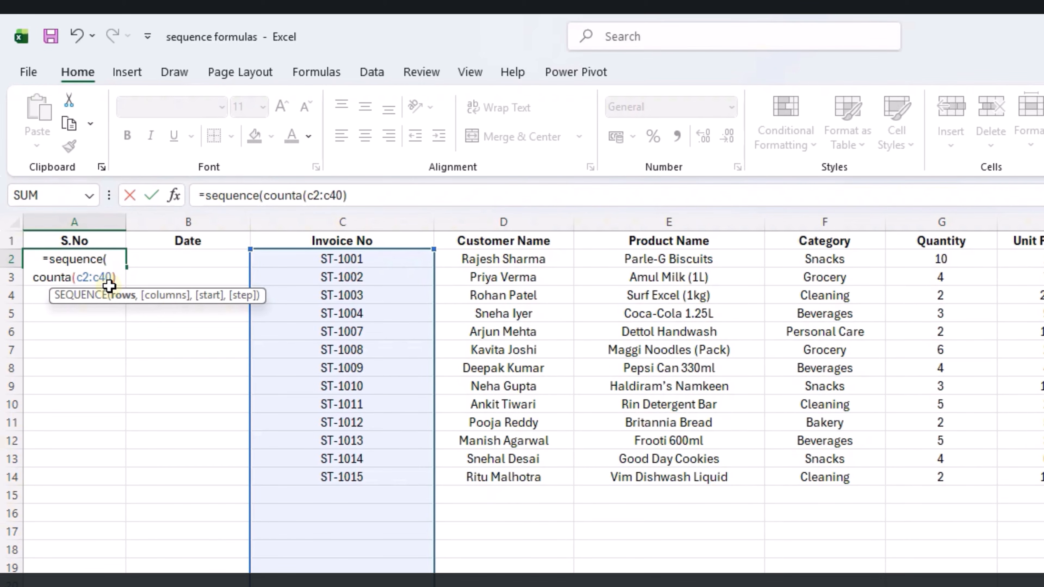
{"action": "type", "text": ")"}
{"action": "key", "text": "Return"}
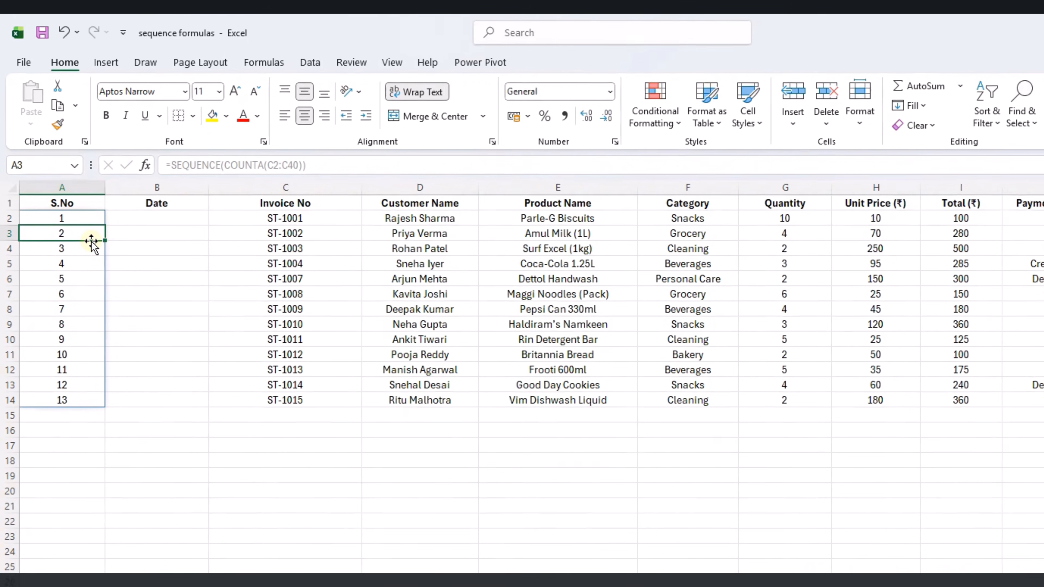
Step: Delete sheet row 6 with the Dettol Handwash sale to test the COUNTA-based numbering
{"action": "left_click", "coordinate": [80, 215]}
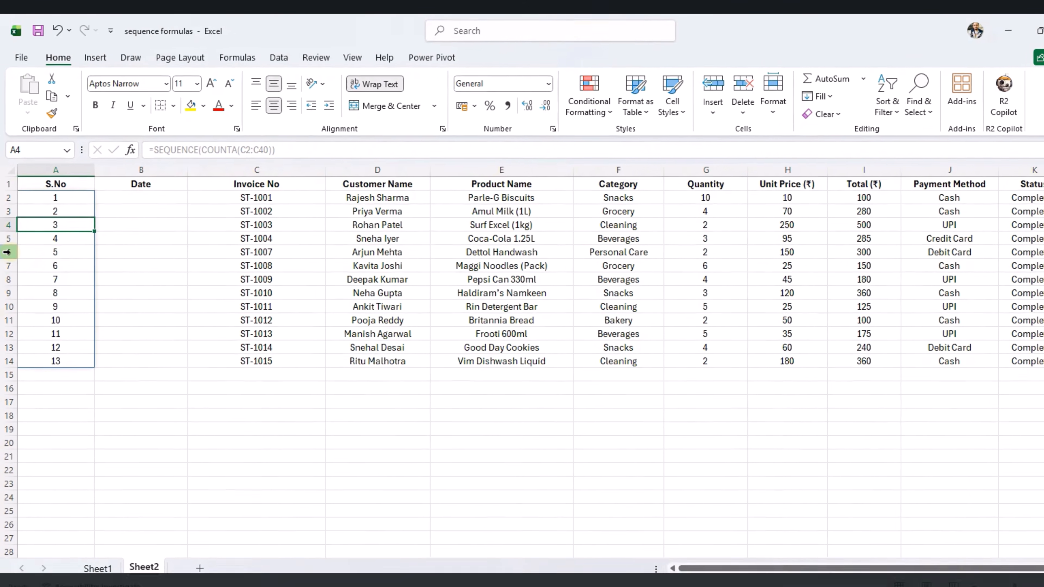
{"action": "right_click", "coordinate": [10, 355]}
{"action": "left_click", "coordinate": [56, 392]}
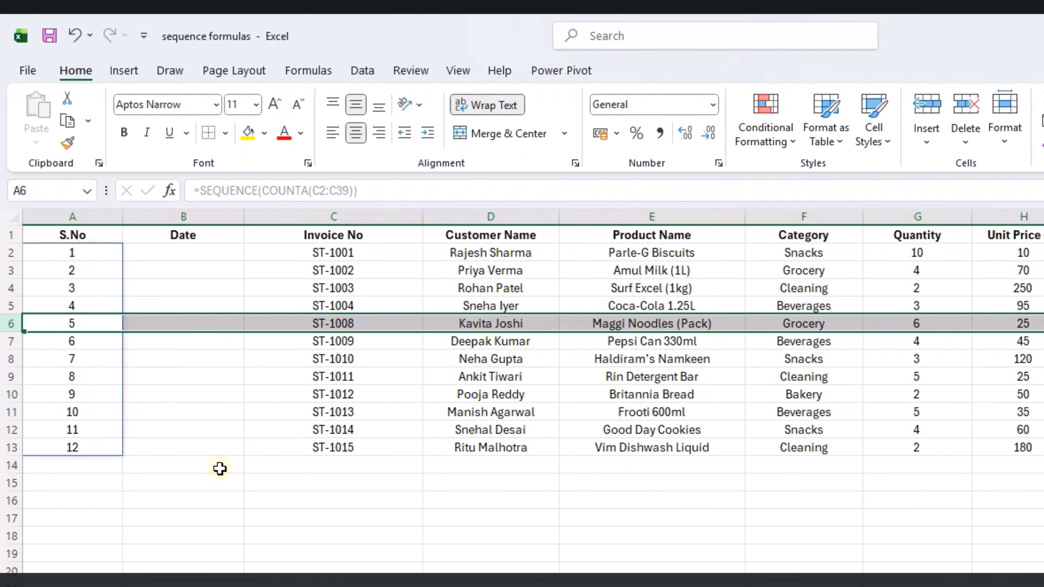
Step: Enter the next invoice number in C14 below the list to test the automatic numbering
{"action": "left_click", "coordinate": [316, 467]}
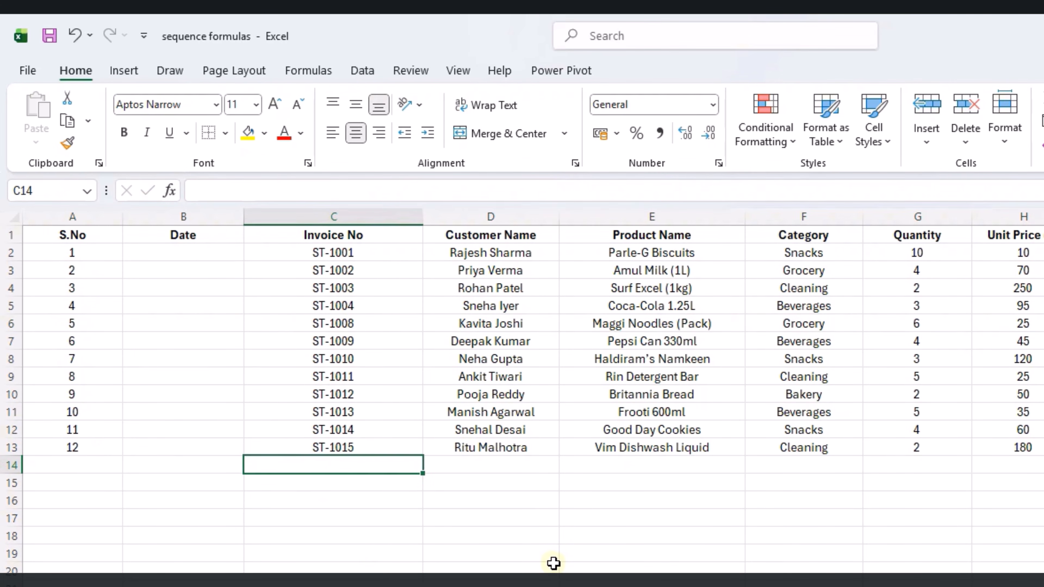
{"action": "type", "text": "ST-1016"}
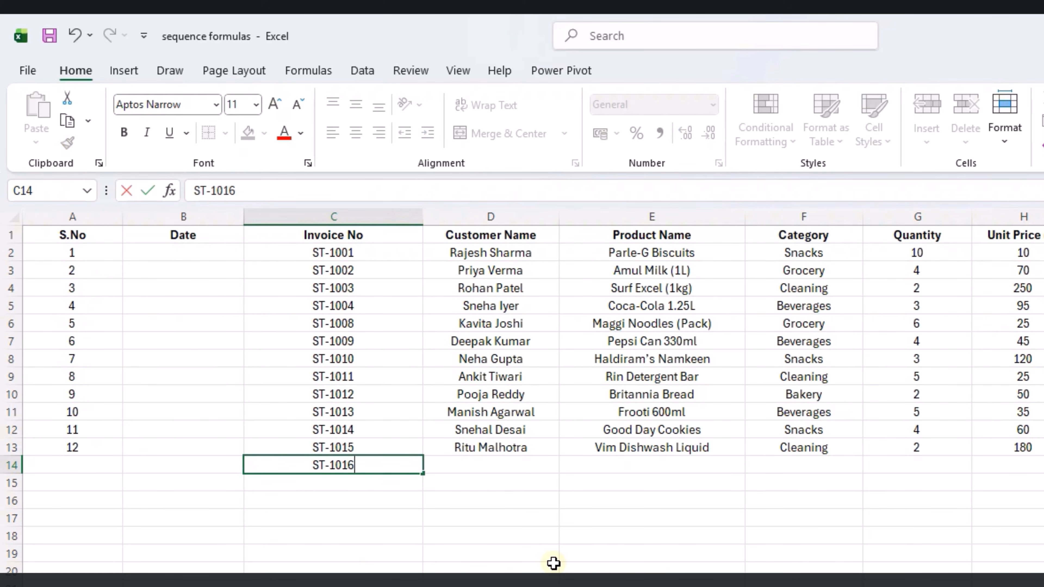
{"action": "key", "text": "Return"}
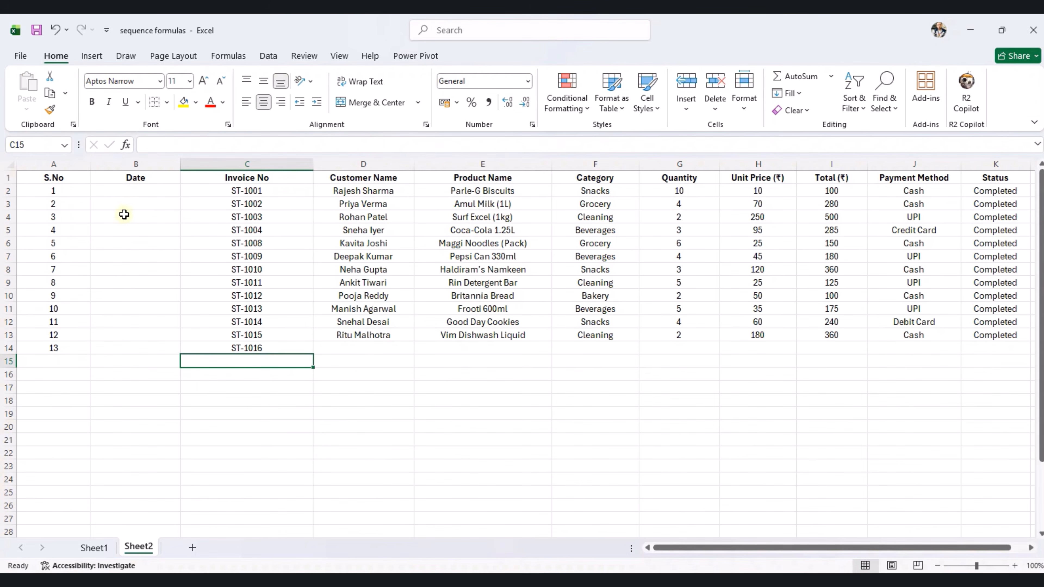
Step: Enter =SEQUENCE(13,1,DATE(2025,11,01),1) in B2 to fill the Date column with consecutive days
{"action": "left_click", "coordinate": [179, 259]}
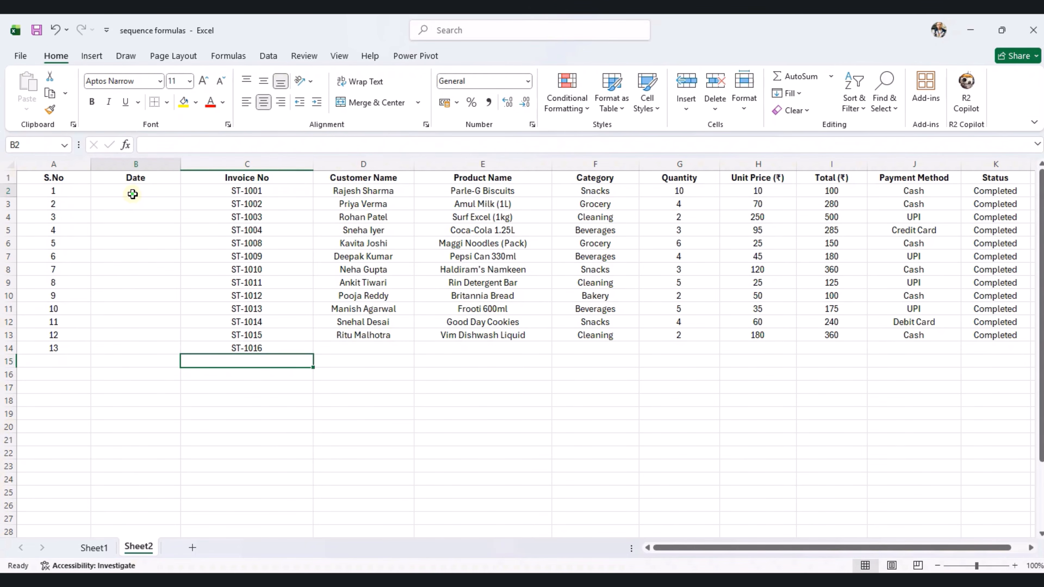
{"action": "type", "text": "=sequence"}
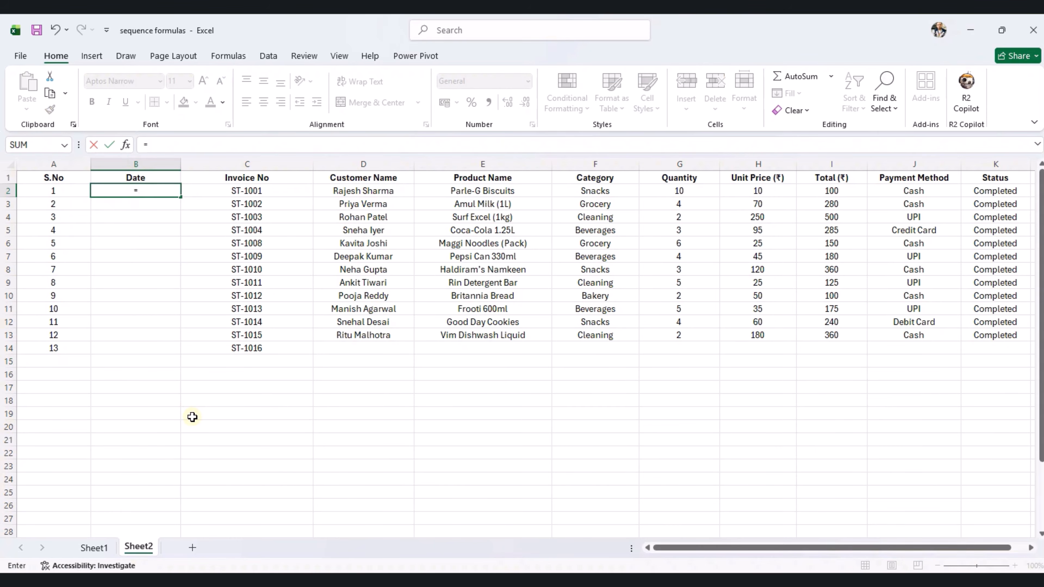
{"action": "type", "text": "("}
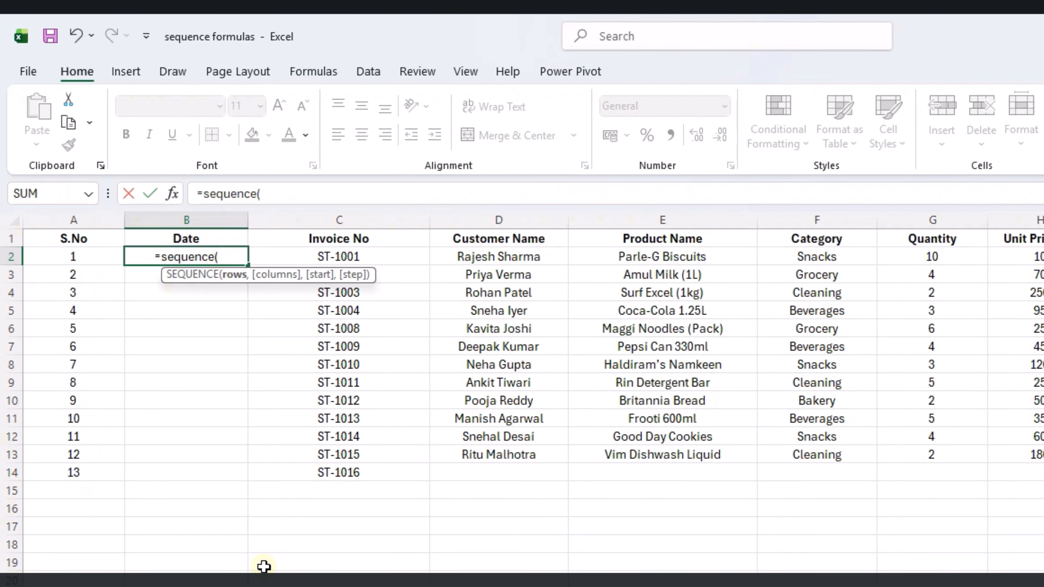
{"action": "type", "text": "13,"}
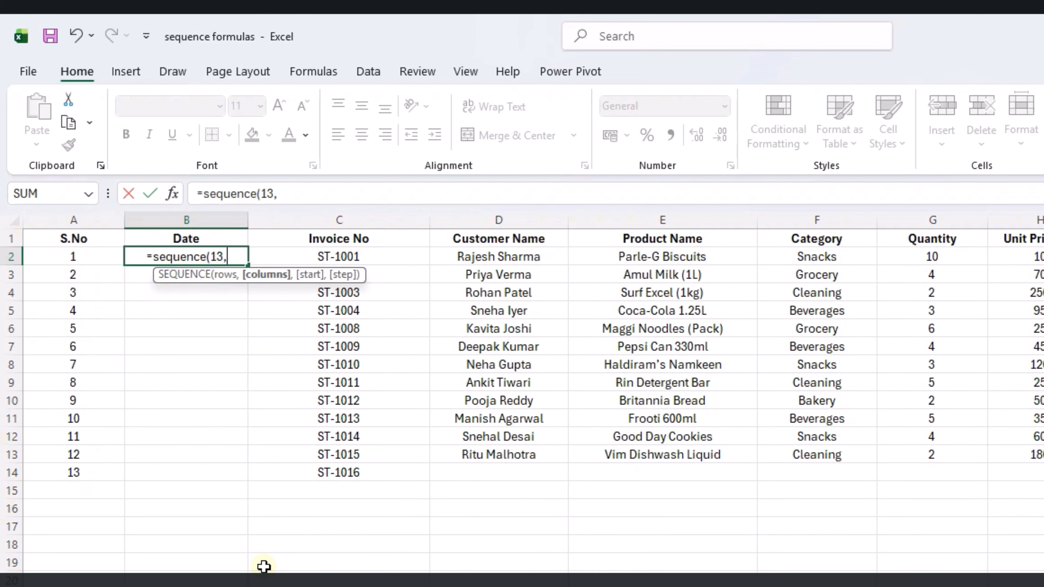
{"action": "type", "text": "1"}
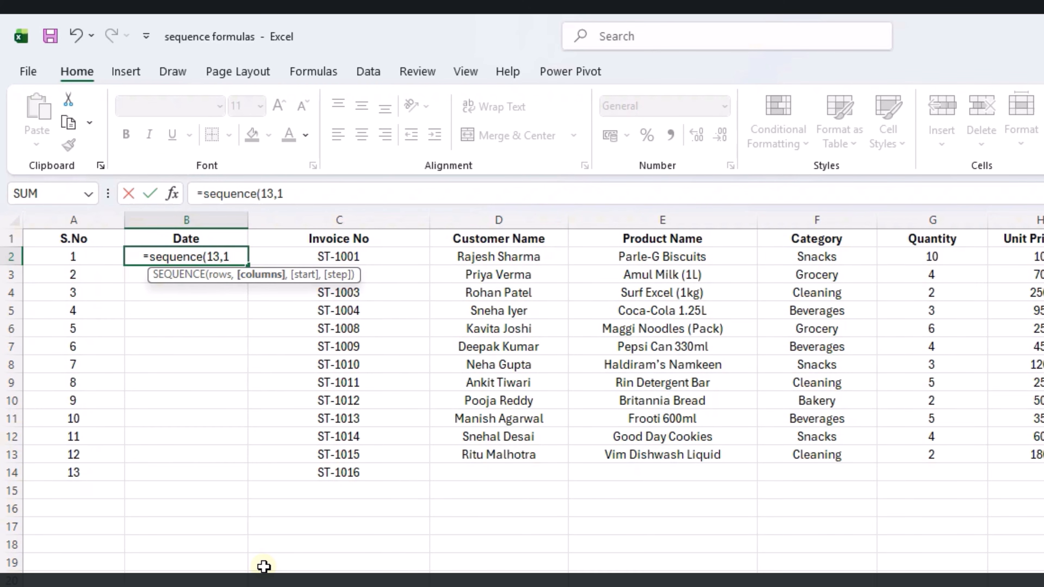
{"action": "type", "text": ","}
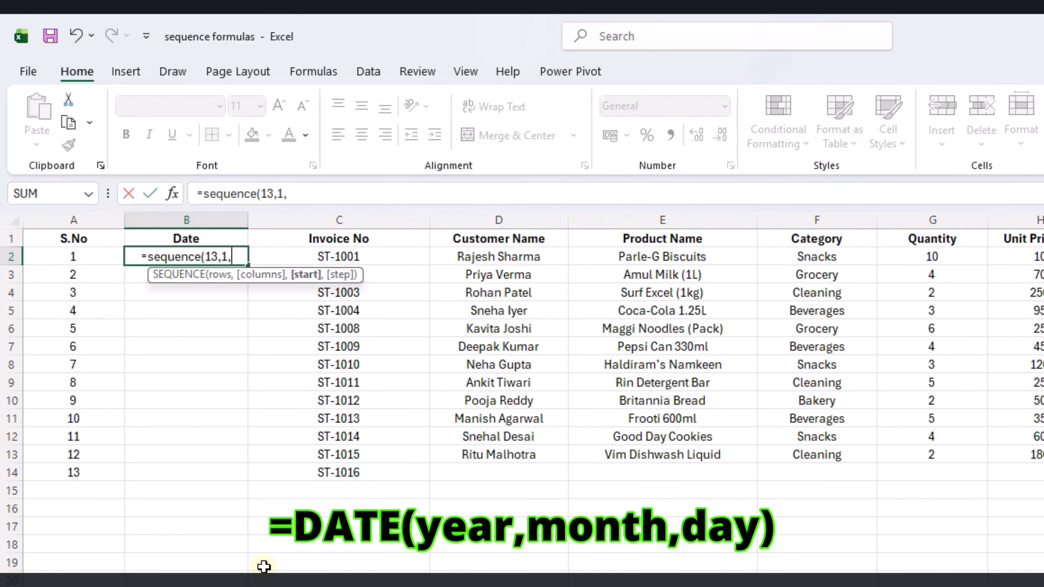
{"action": "type", "text": "date"}
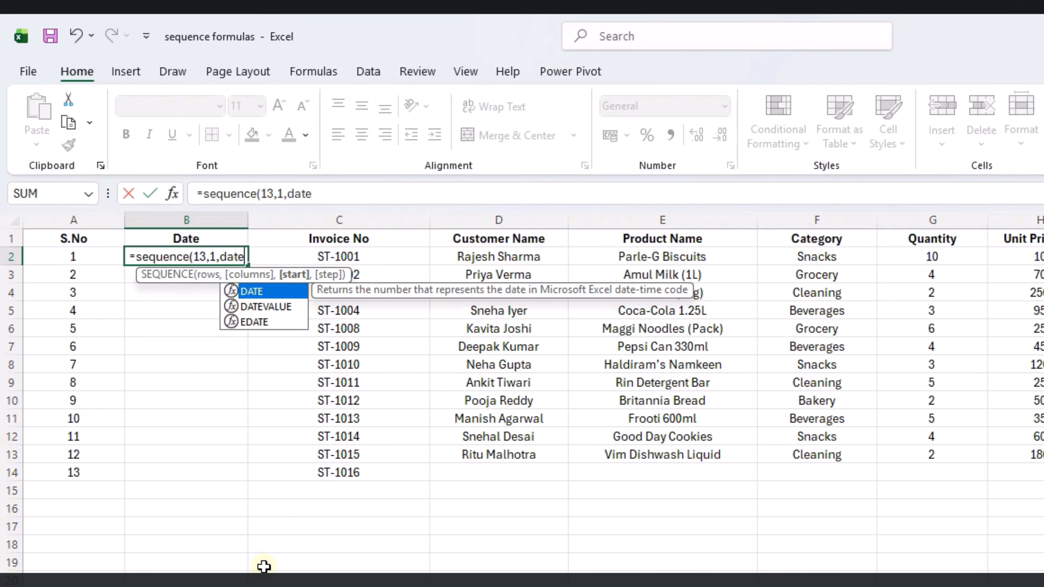
{"action": "type", "text": "("}
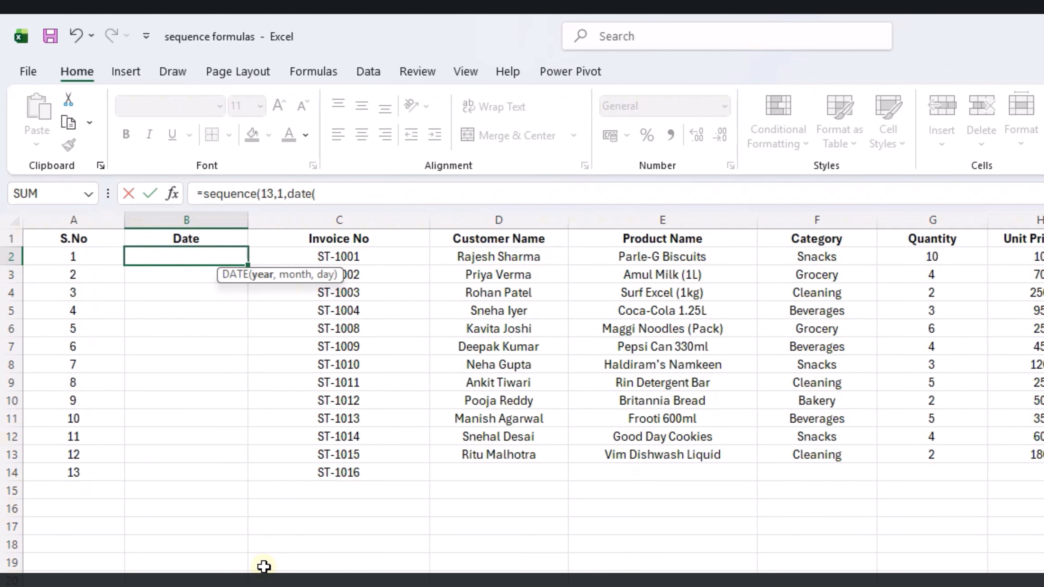
{"action": "type", "text": "2025,"}
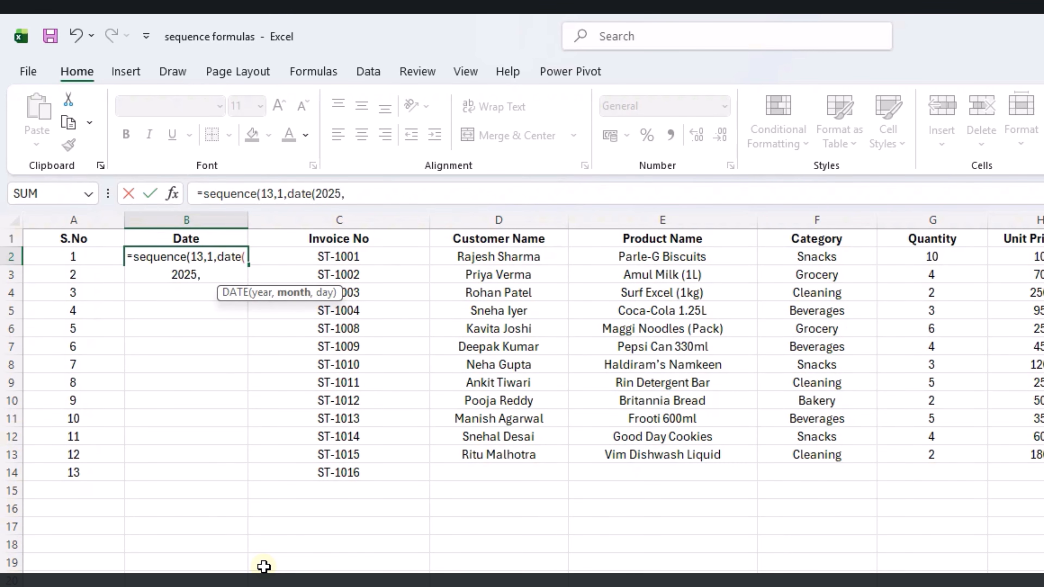
{"action": "type", "text": "11,01"}
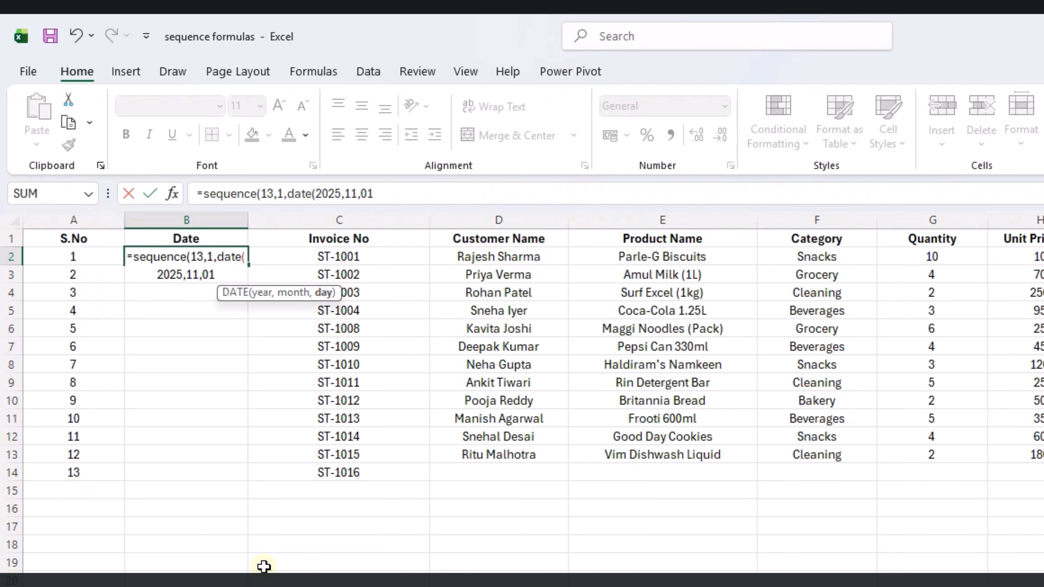
{"action": "type", "text": "),"}
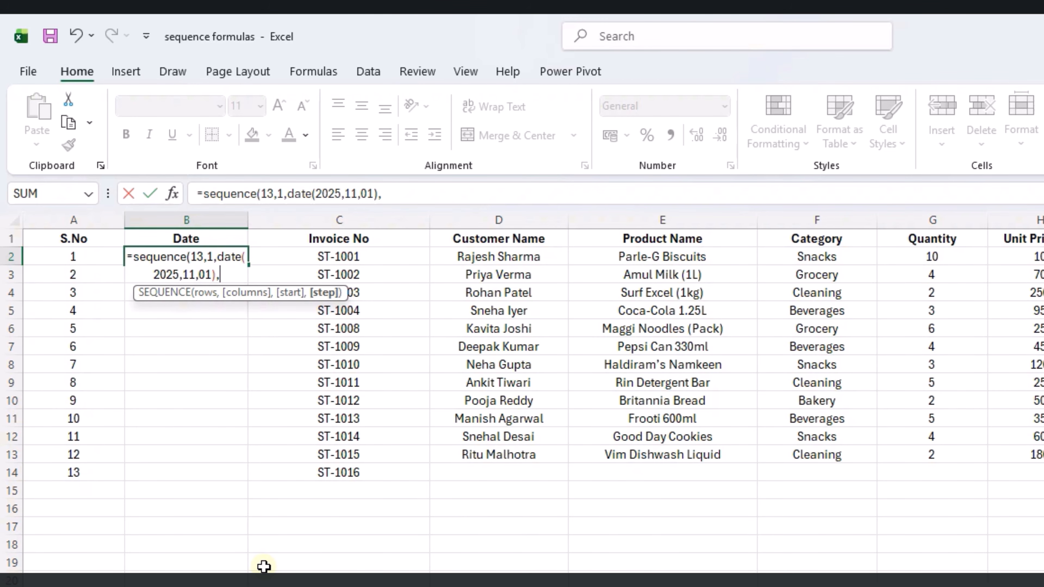
{"action": "type", "text": "1"}
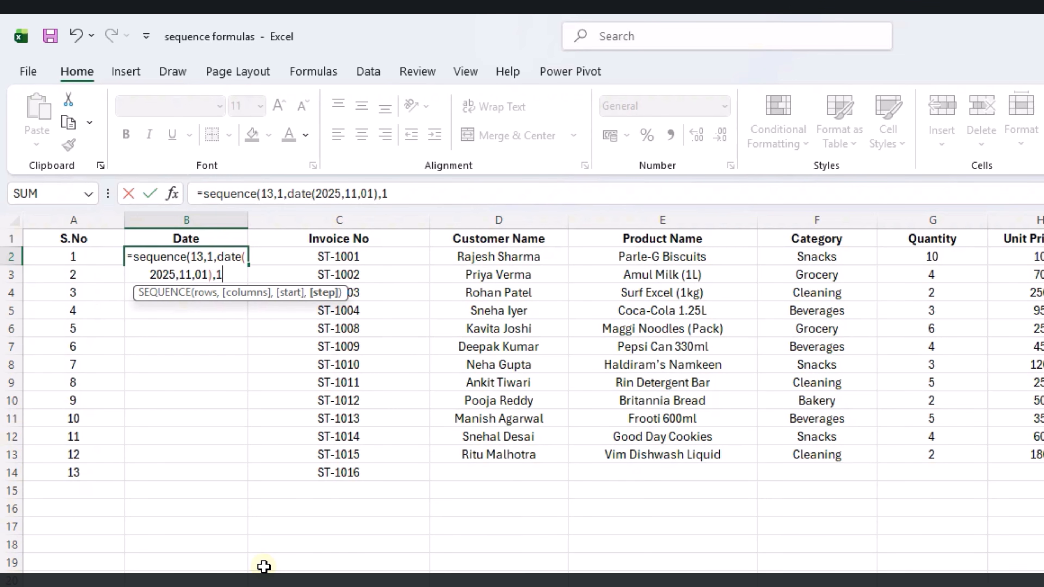
{"action": "type", "text": ")"}
{"action": "key", "text": "Return"}
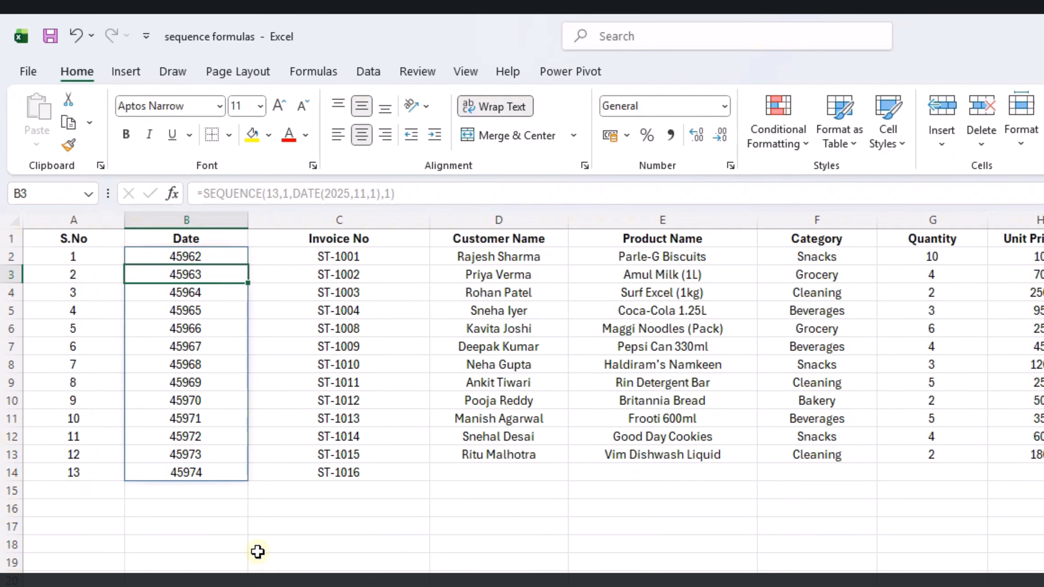
Step: Format the Date column values in B2:B14 as Short Date
{"action": "left_click_drag", "start_coordinate": [227, 474], "coordinate": [233, 250]}
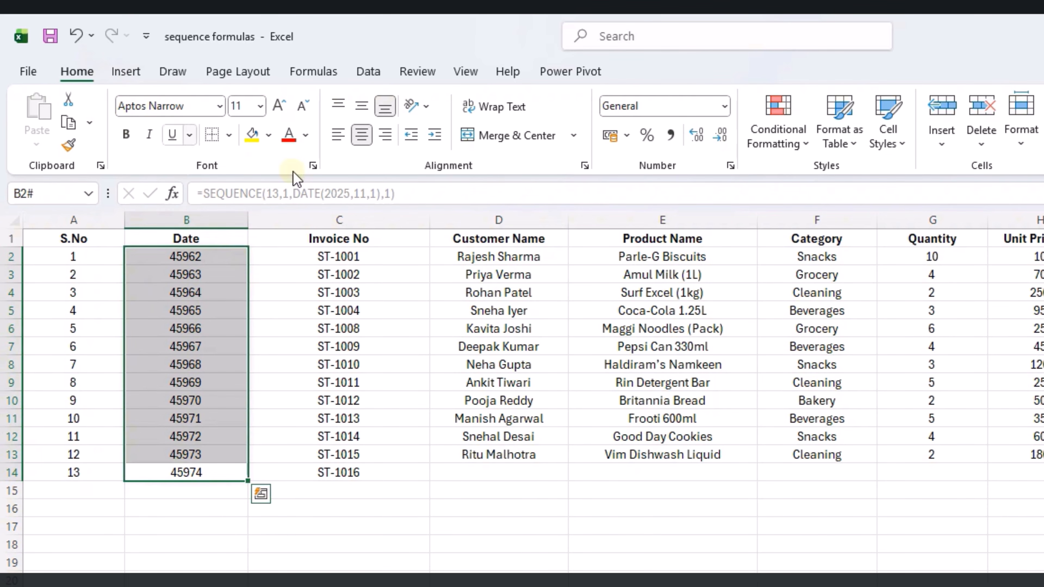
{"action": "left_click", "coordinate": [724, 108]}
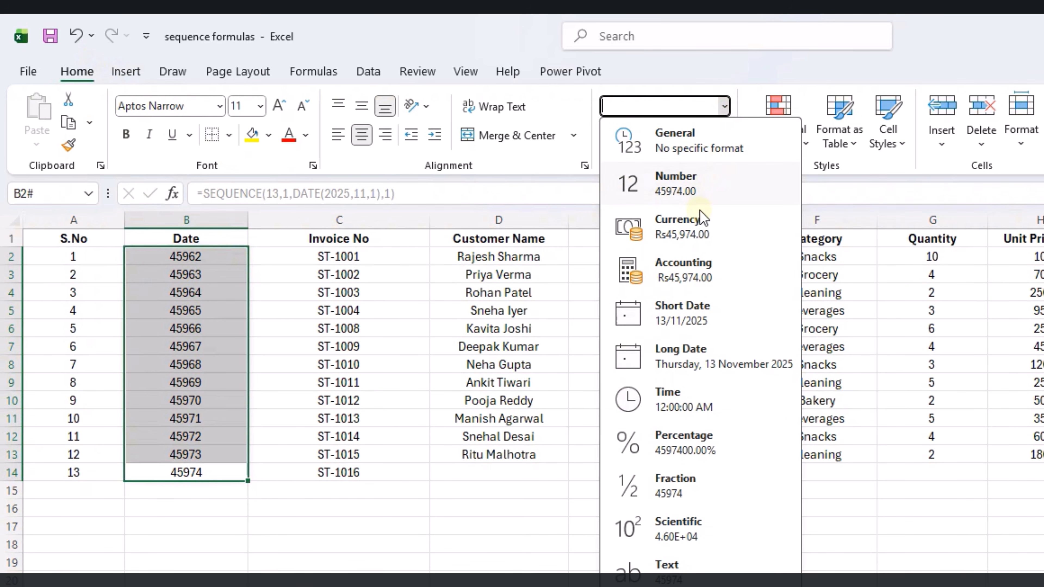
{"action": "left_click", "coordinate": [685, 312]}
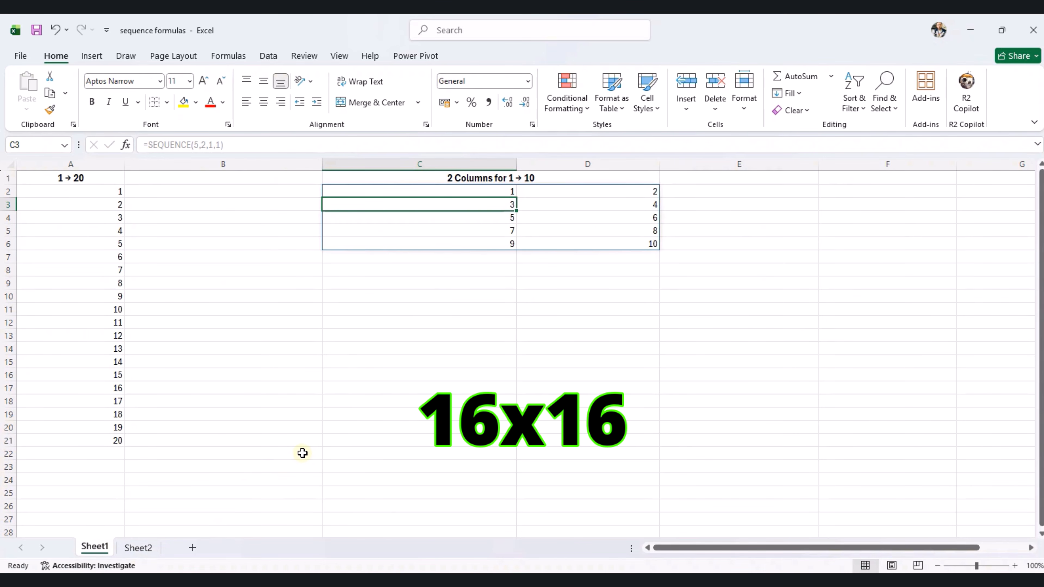
Step: Enter =SEQUENCE(16,16) in C14 of Sheet1 to generate a 16x16 number grid and view its full extent
{"action": "left_click", "coordinate": [378, 348]}
{"action": "type", "text": "=sequence"}
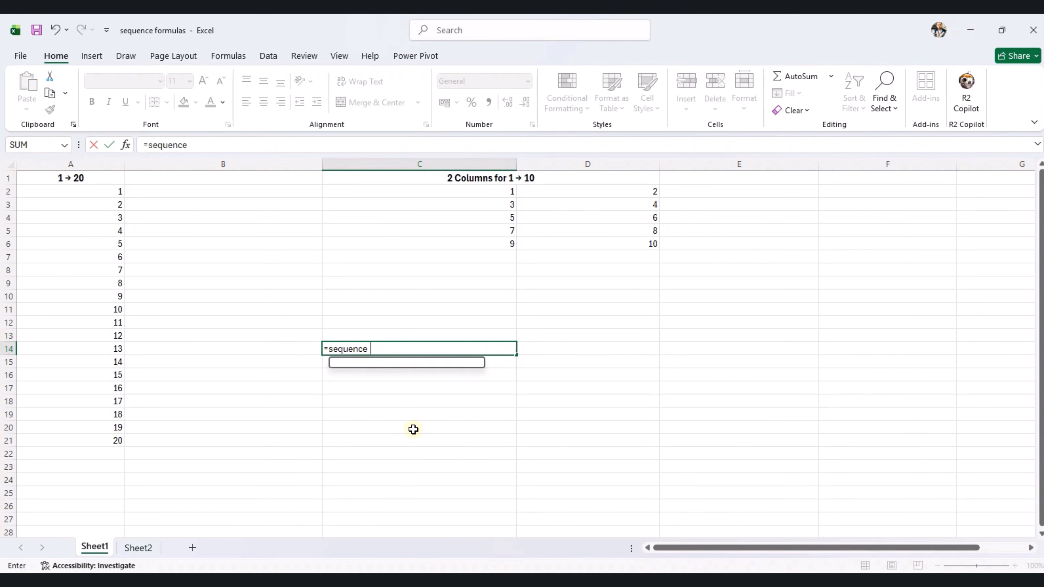
{"action": "key", "text": "BackSpace"}
{"action": "type", "text": "(16,16"}
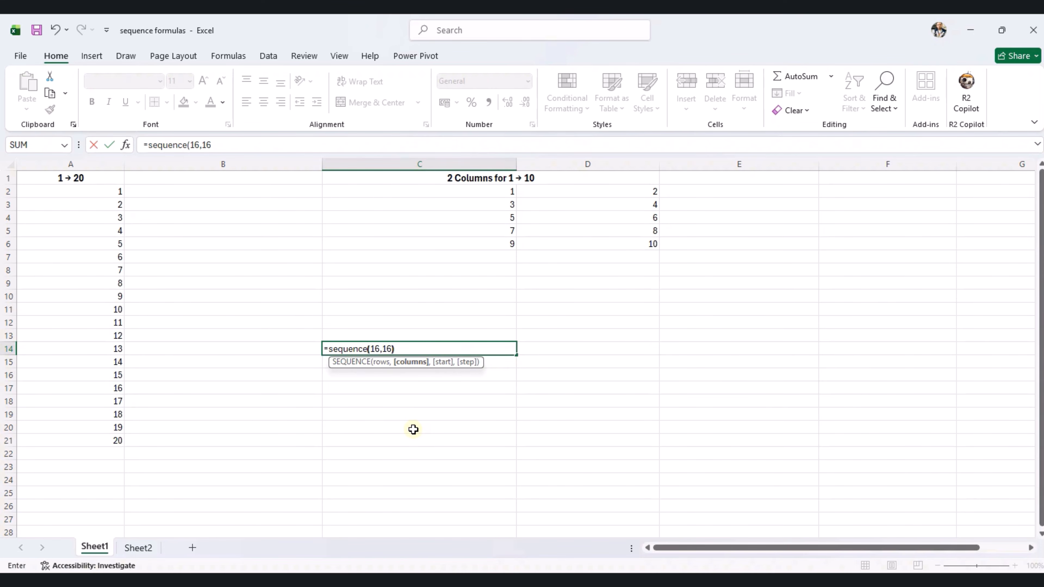
{"action": "type", "text": ")"}
{"action": "key", "text": "Return"}
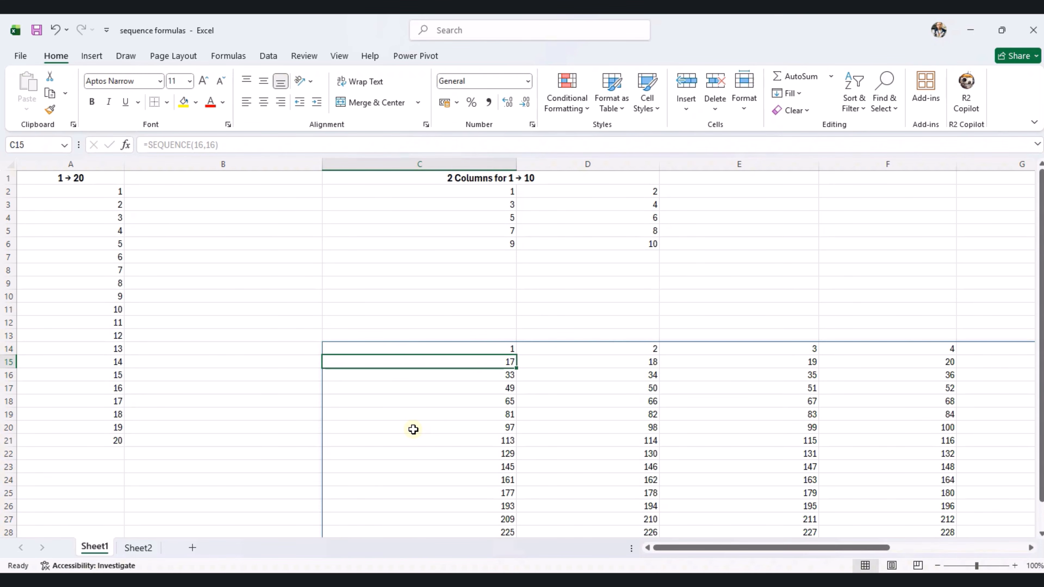
{"action": "left_click_drag", "start_coordinate": [693, 552], "coordinate": [790, 556]}
{"action": "scroll", "coordinate": [766, 407], "scroll_direction": "down", "scroll_amount": 3}
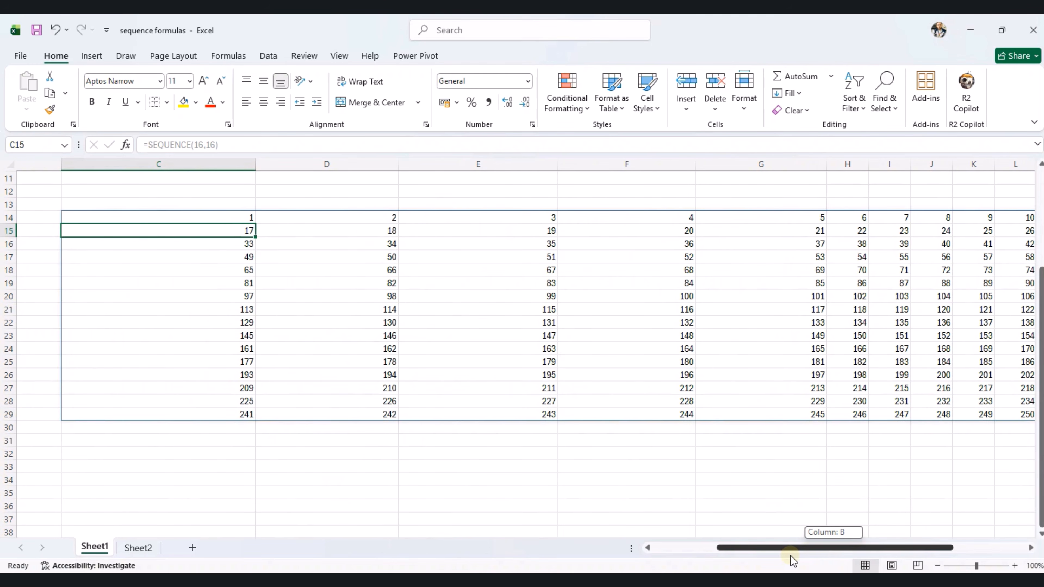